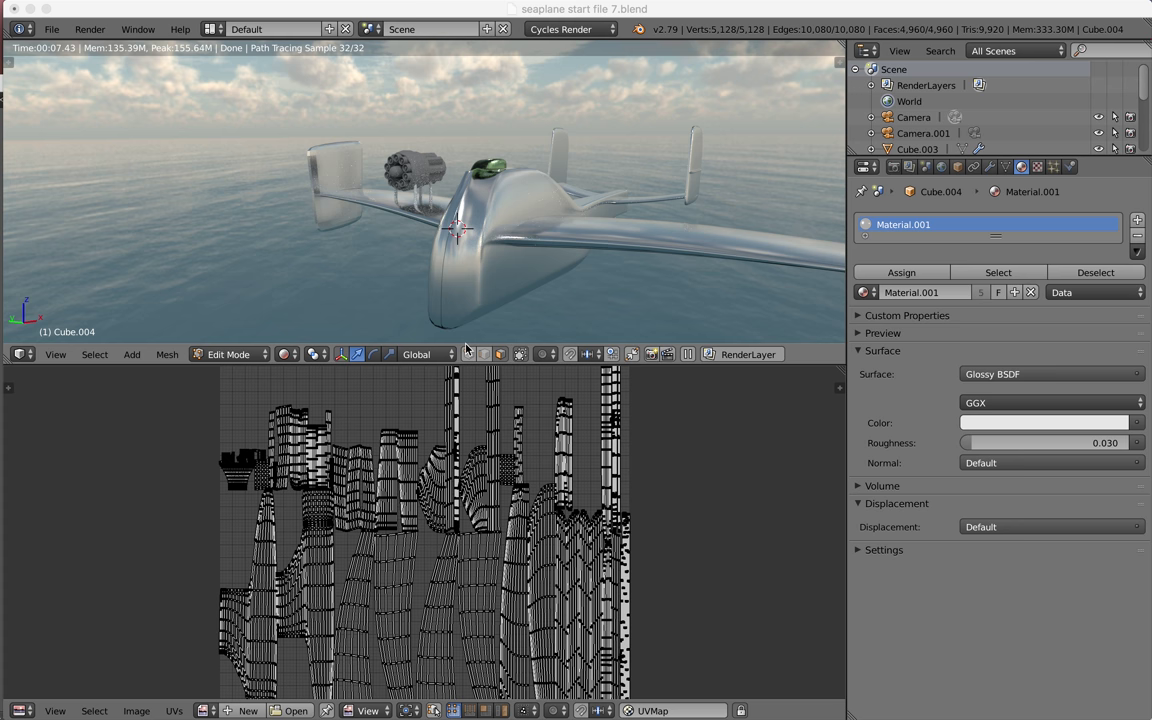
Step: Switch to Substance Painter and examine the weathered paint on the seaplane's nose, fuselage and wings
key("super+Tab")
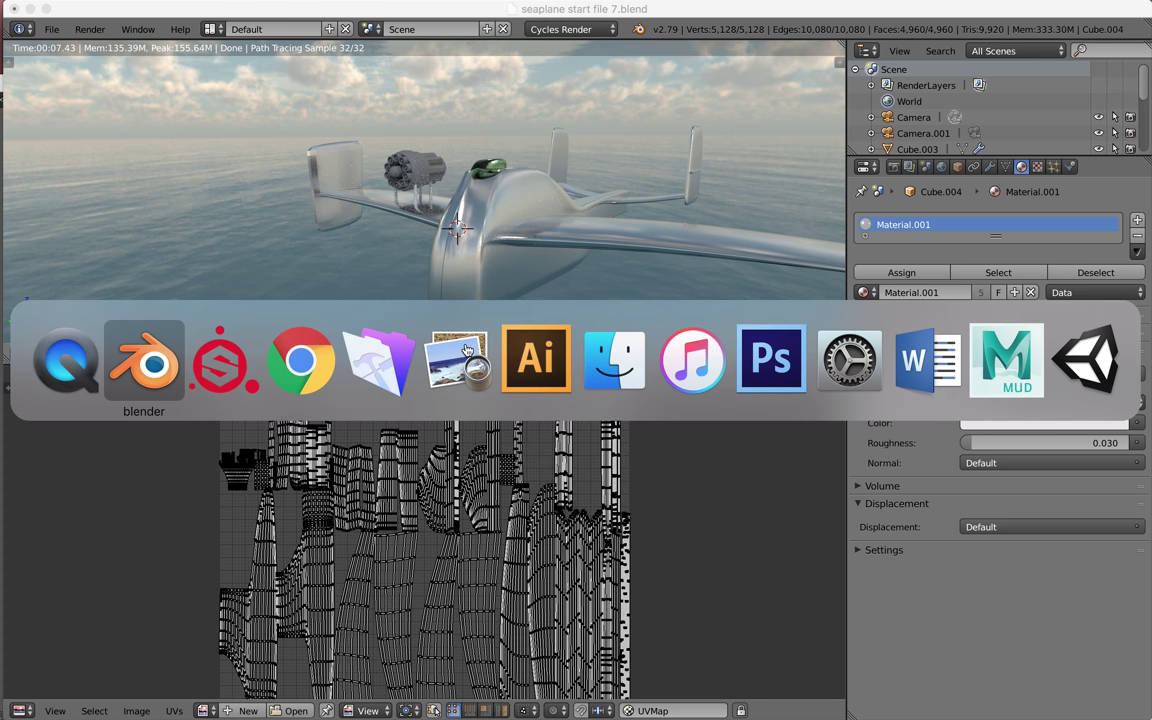
key("super+Tab")
scroll(460, 343, "up", 10)
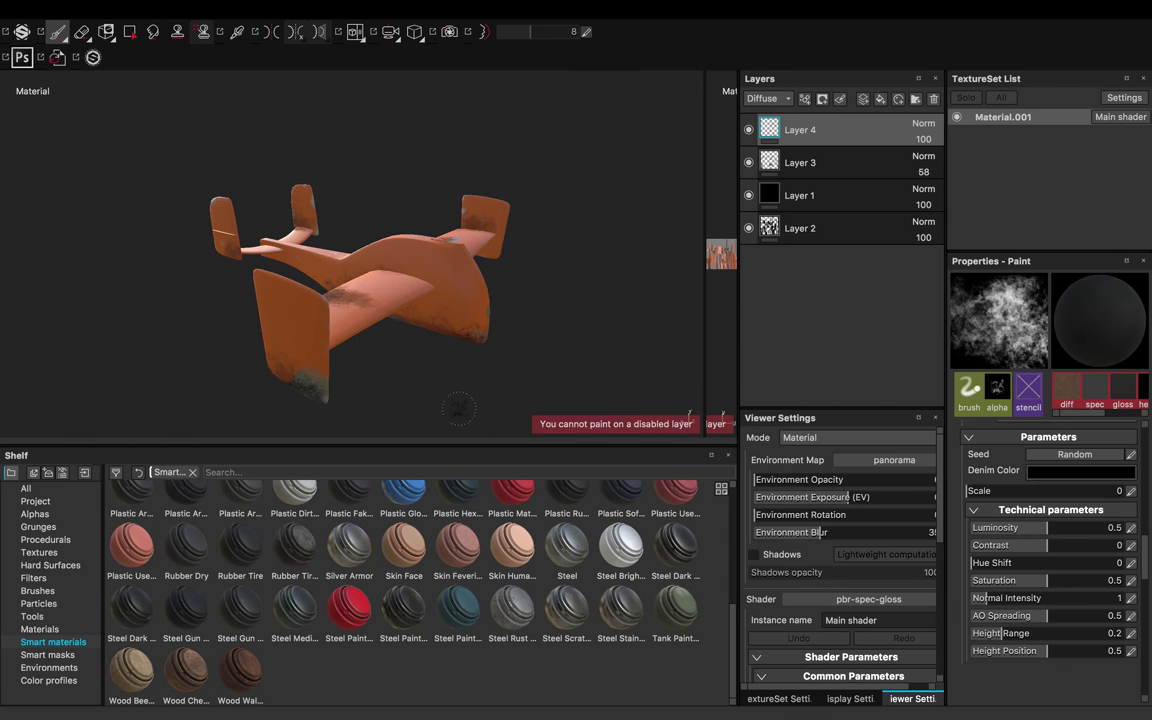
scroll(468, 330, "down", 10)
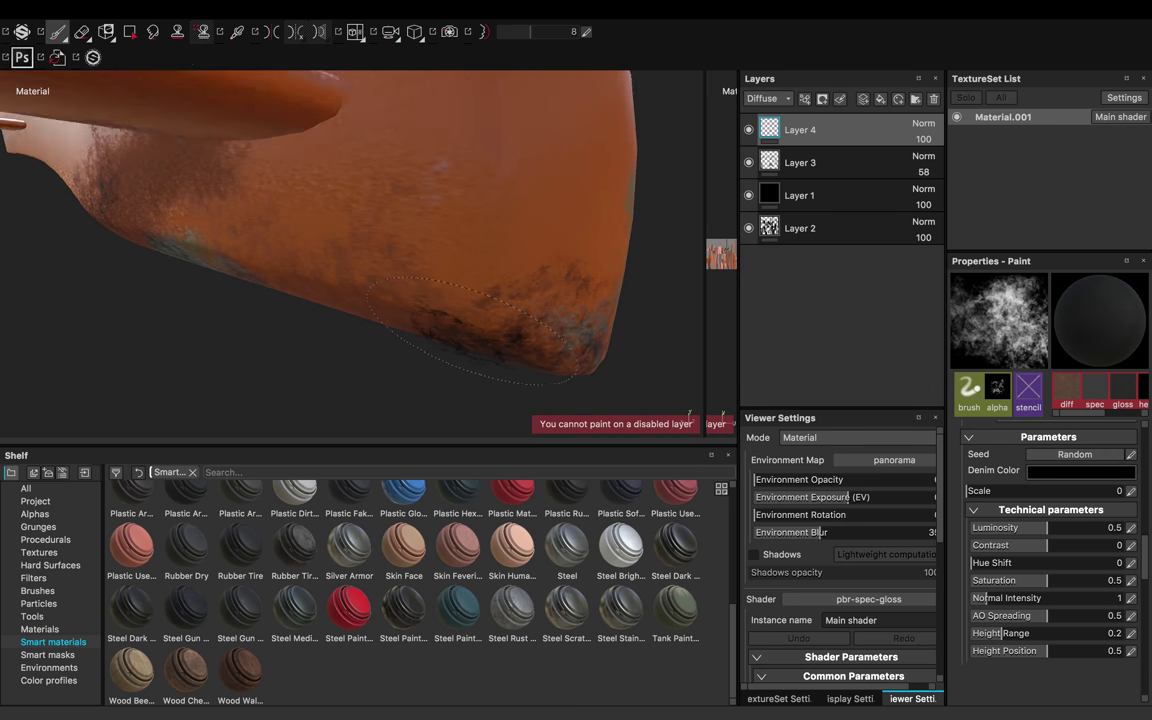
scroll(414, 305, "up", 10)
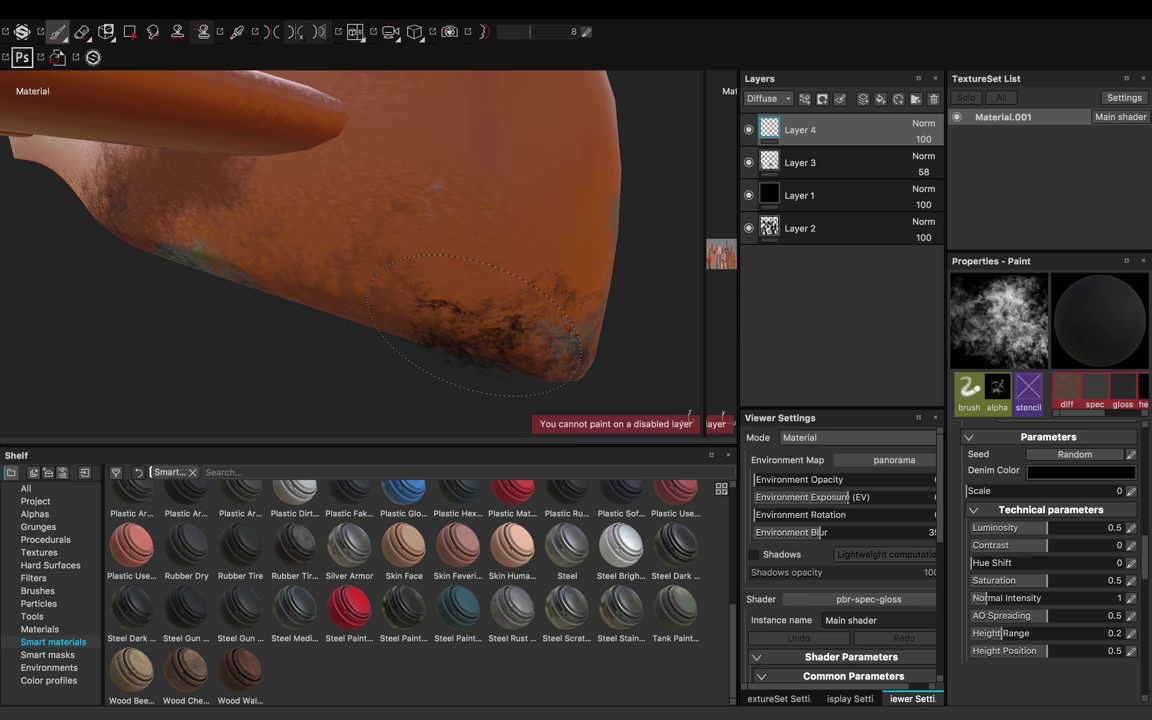
scroll(475, 325, "down", 3)
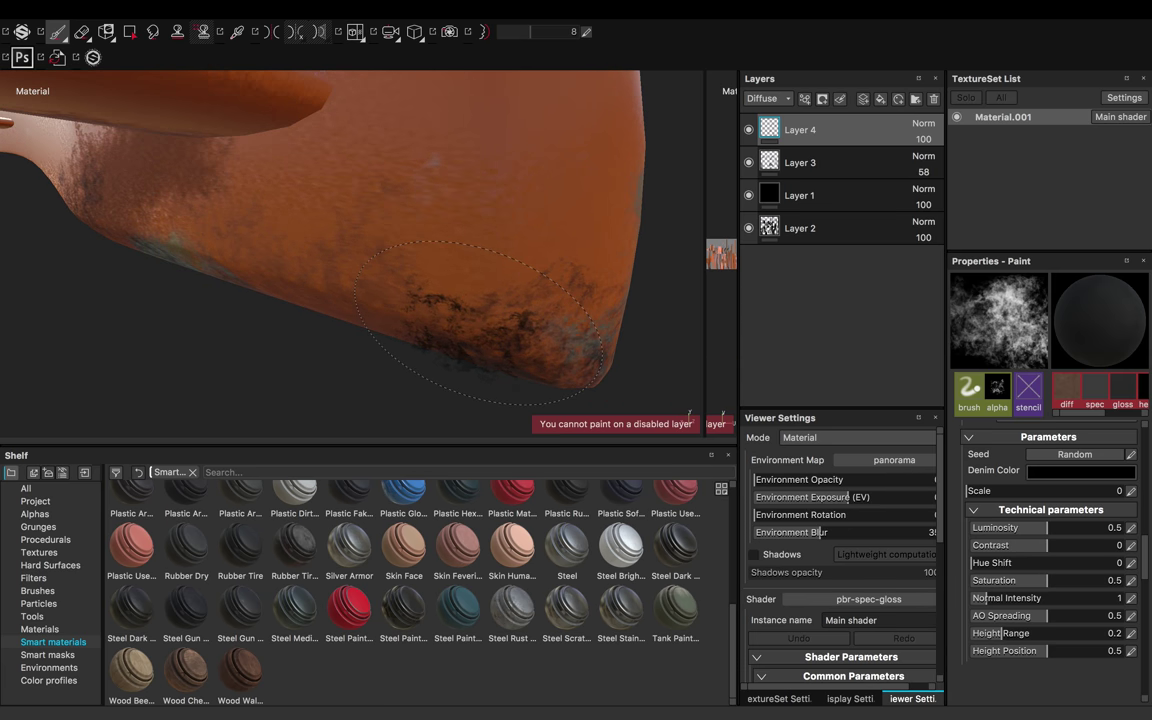
scroll(467, 330, "down", 5)
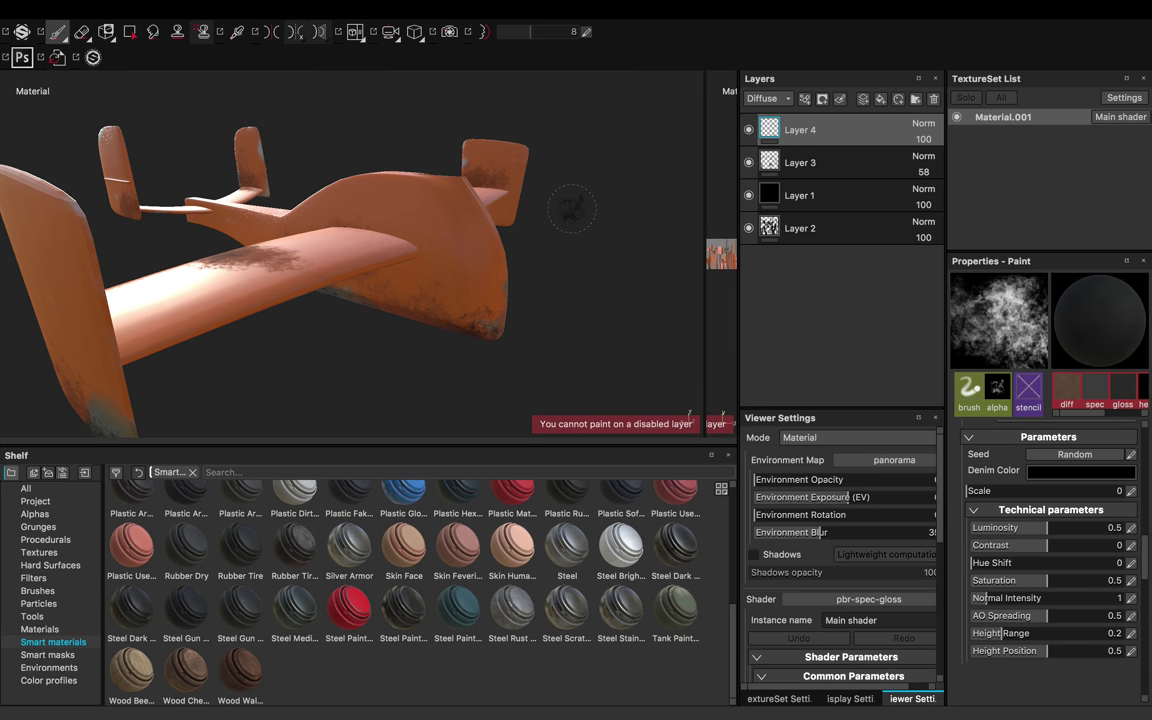
left_click_drag(571, 209, 548, 255, "alt")
scroll(547, 210, "up", 5)
scroll(547, 212, "down", 3)
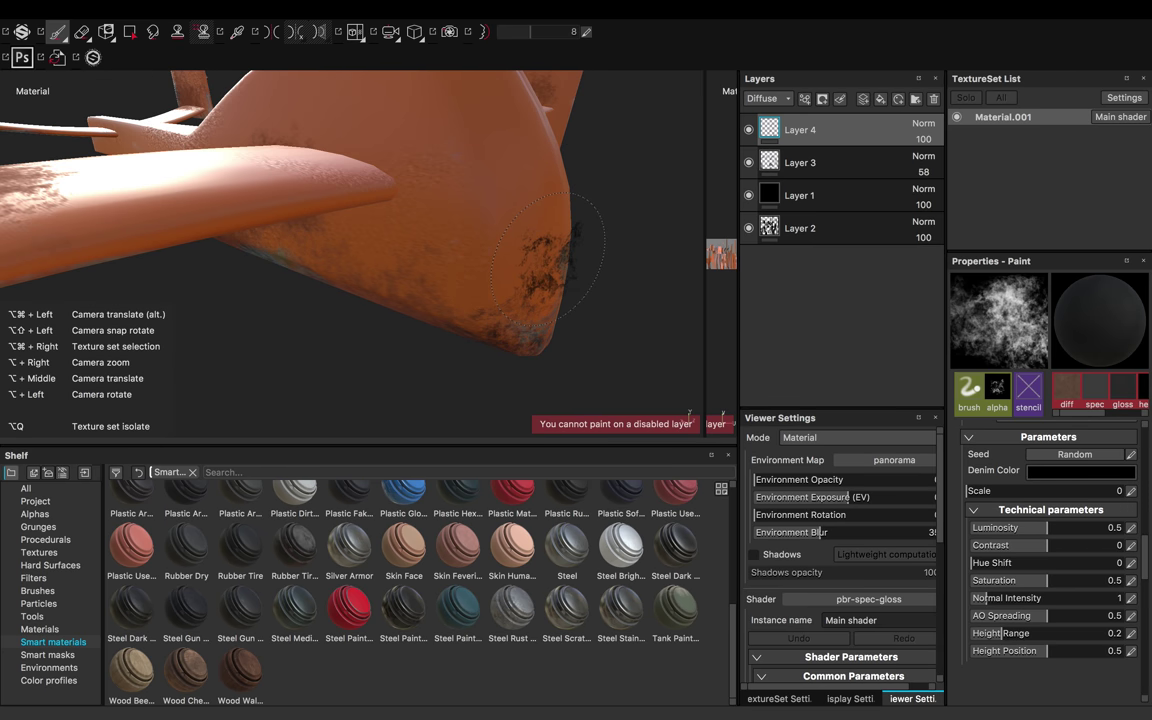
scroll(452, 348, "down", 5)
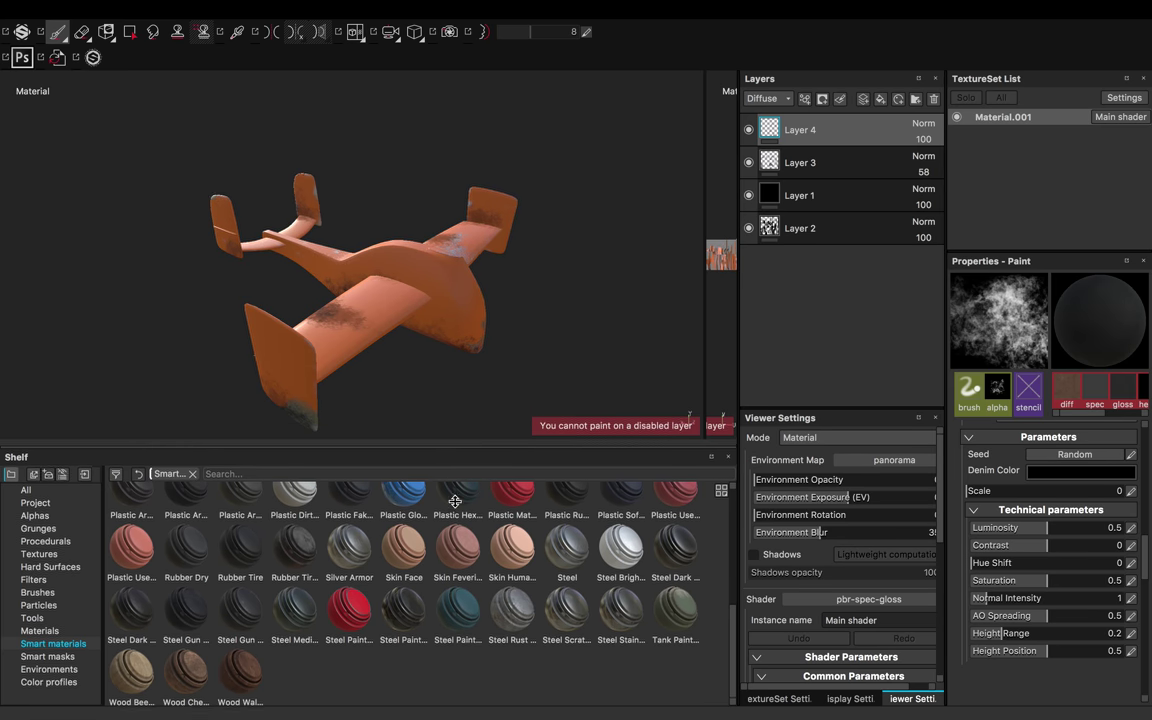
Step: Reduce the shelf's height to give the 3D viewport more room
left_click_drag(449, 457, 452, 553)
mouse_move(453, 505)
left_mouse_down()
mouse_move(452, 628)
mouse_move(471, 473)
mouse_move(465, 493)
left_mouse_up()
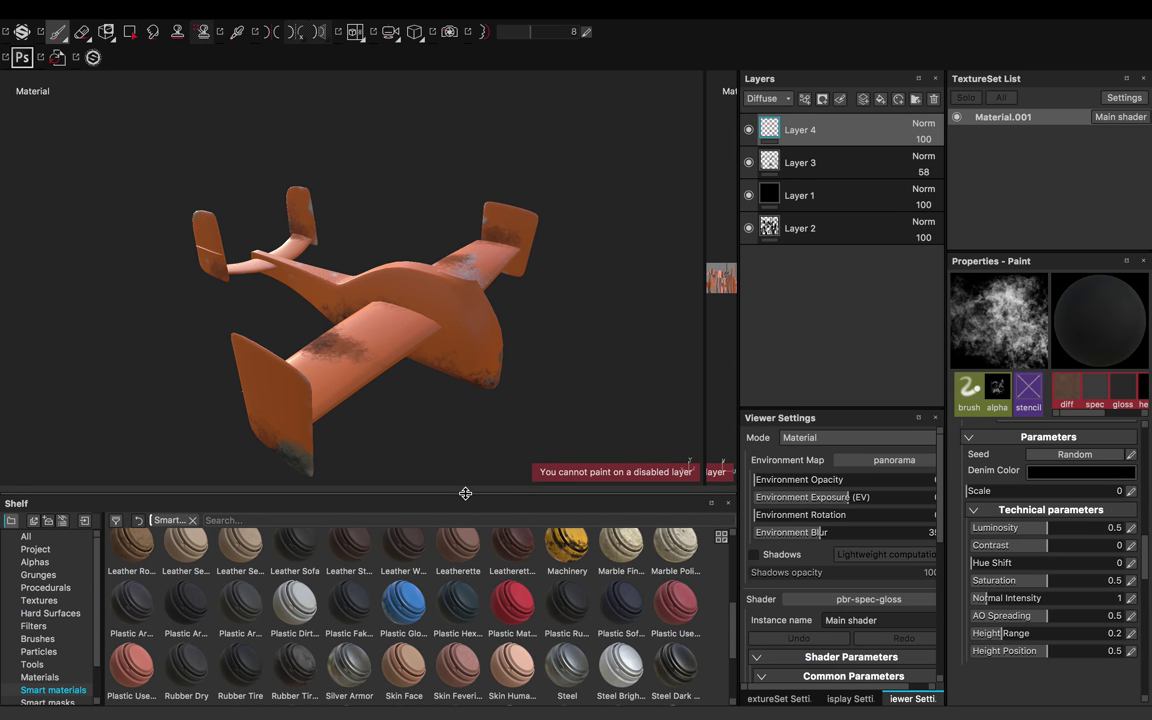
left_click_drag(465, 493, 454, 434)
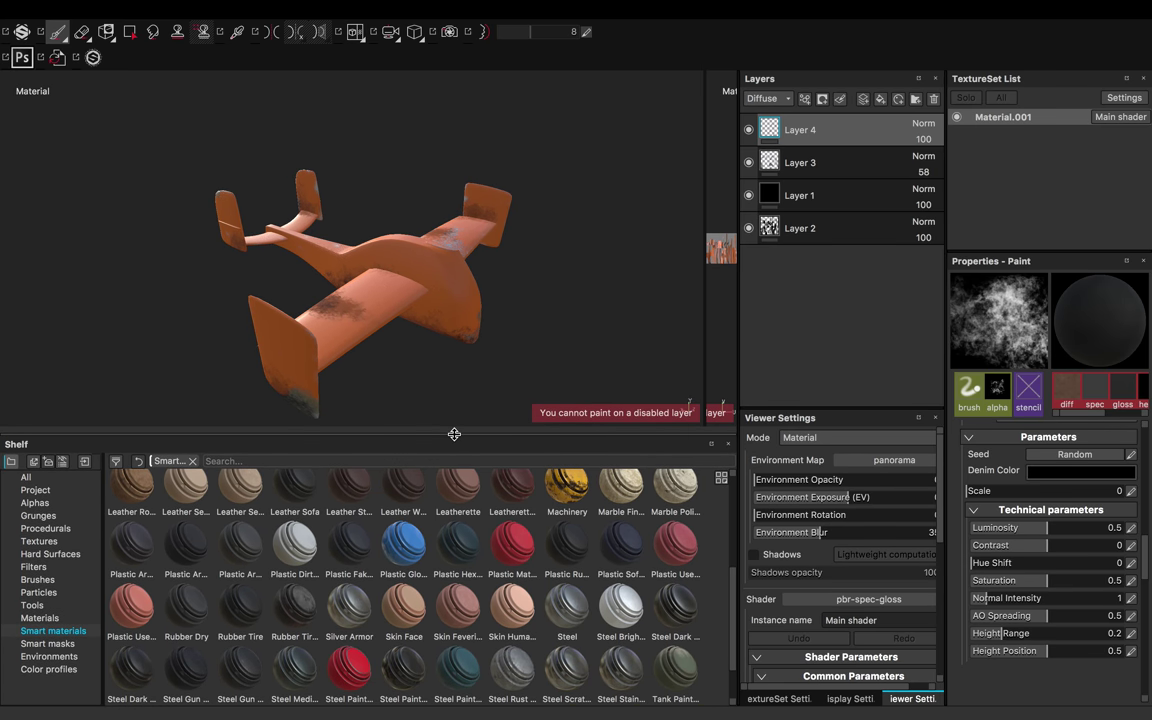
left_click_drag(454, 434, 456, 498)
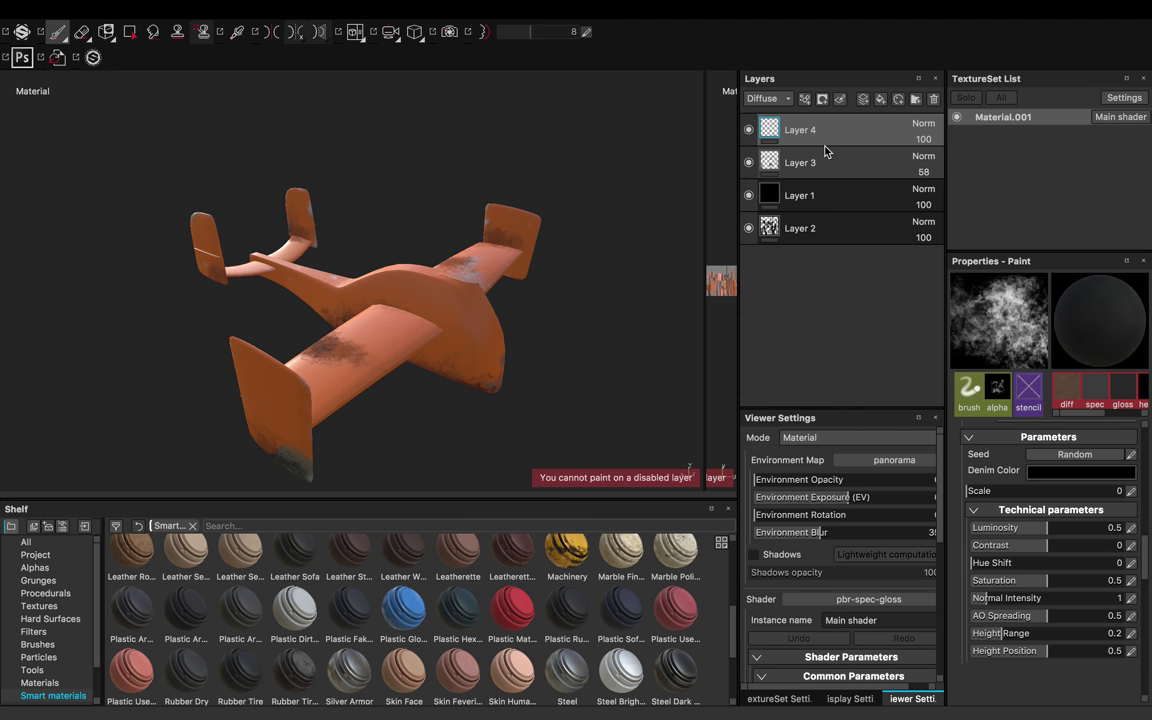
Step: Hide all four layers one after another, then show them again, to examine what each contributes to the seaplane's texture
left_click(748, 195)
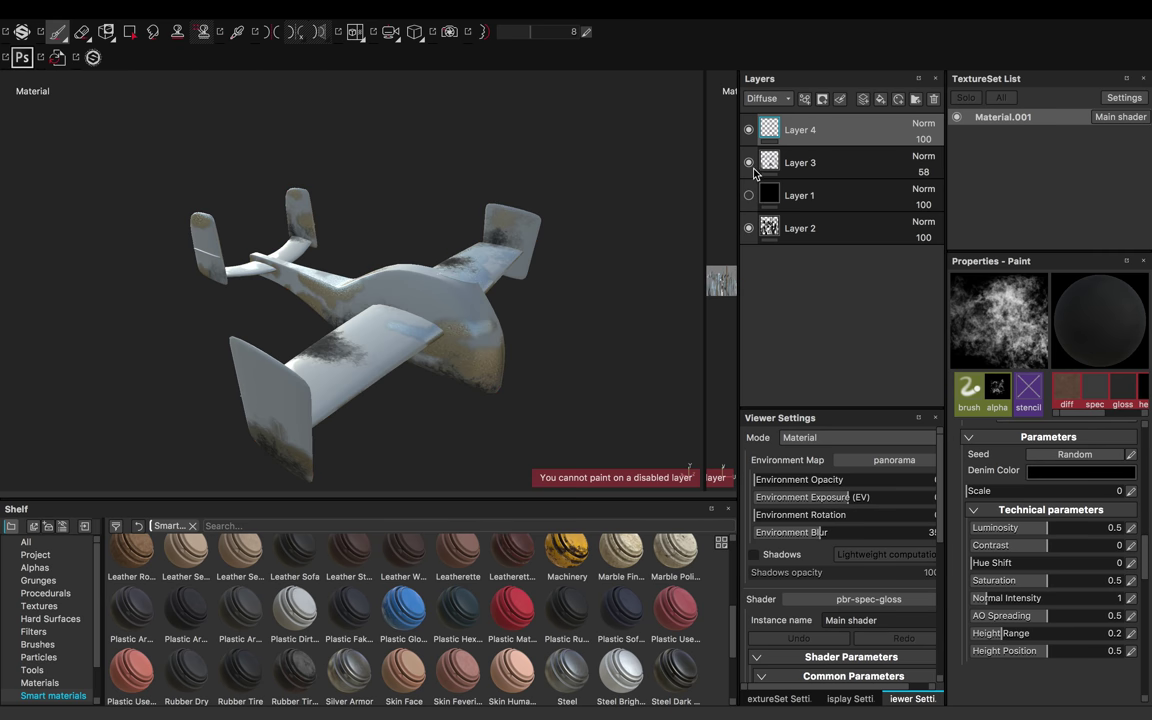
left_click(748, 162)
left_click(748, 129)
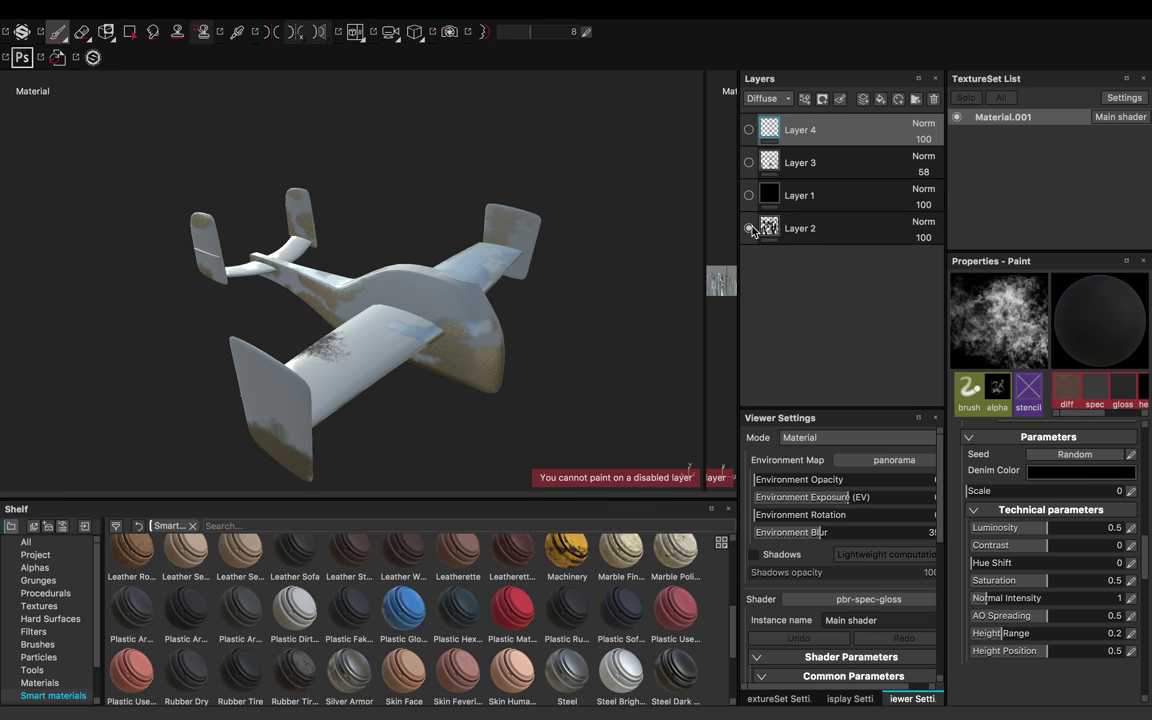
left_click(749, 228)
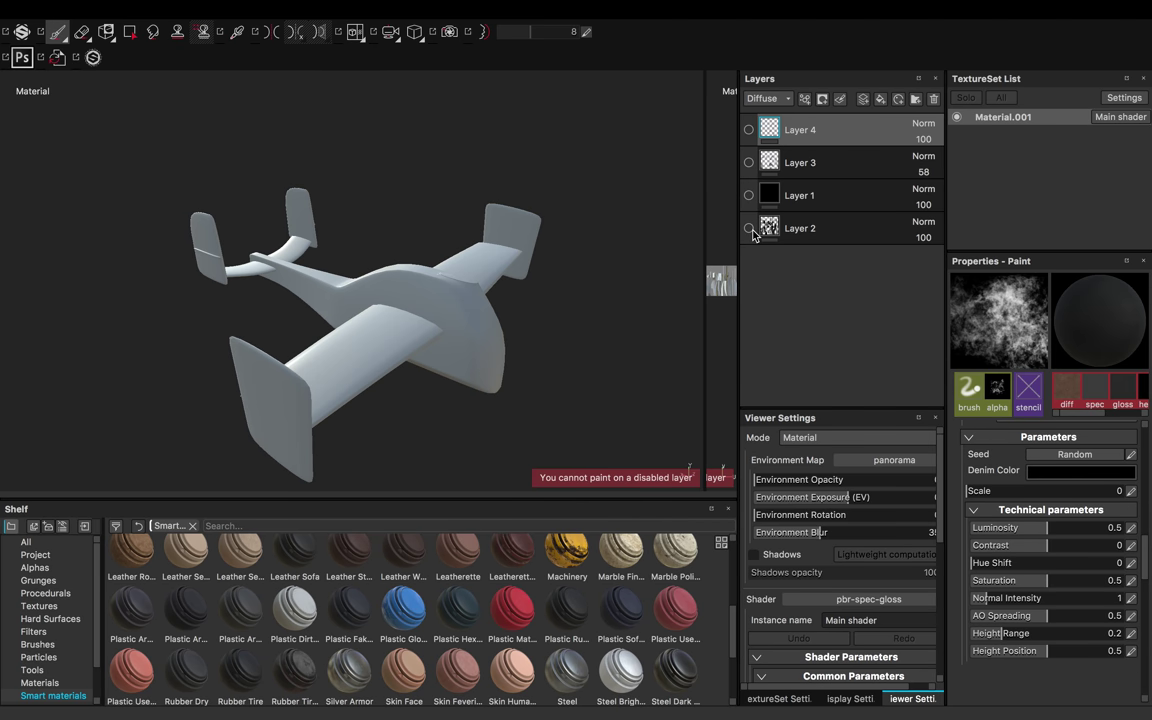
left_click(749, 228)
left_click(749, 196)
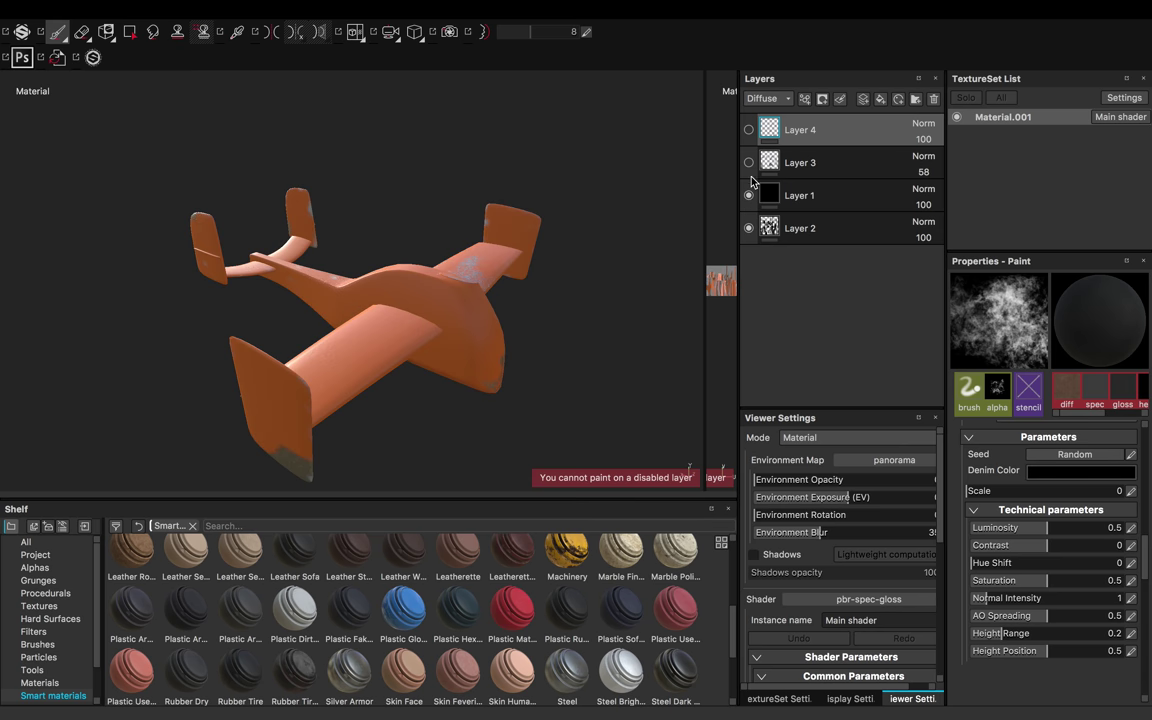
left_click(749, 162)
left_click(749, 129)
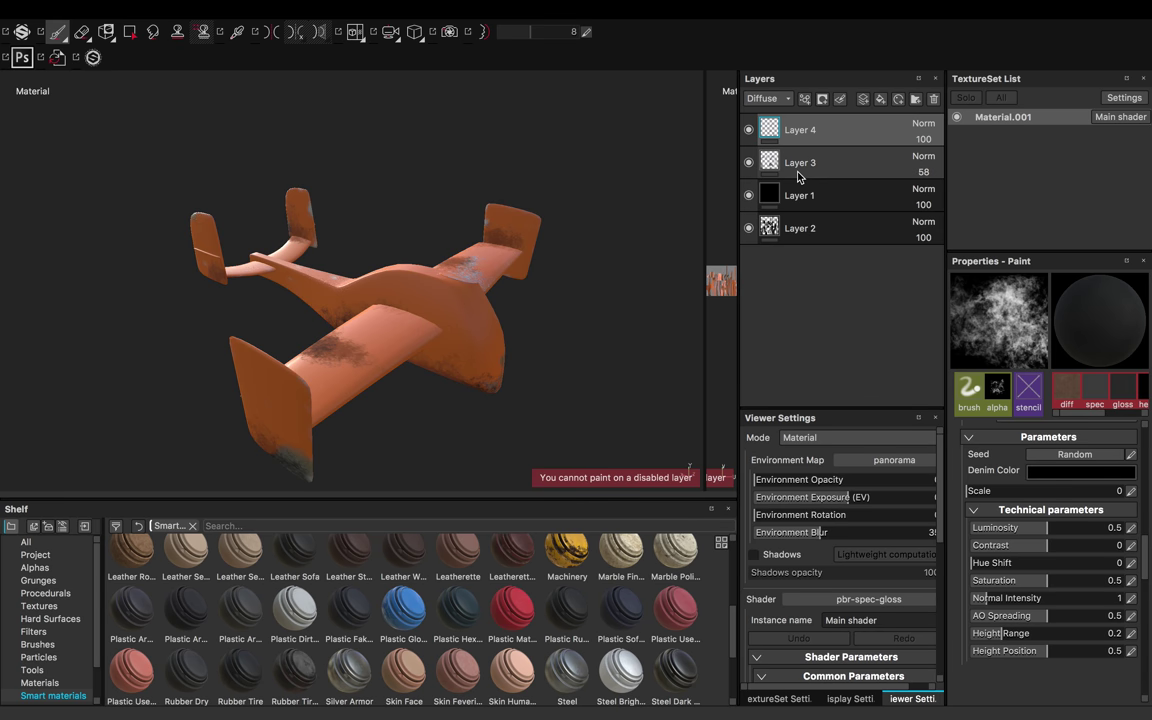
Step: Add a new paint layer above Layer 4 and choose the Dirt 2 brush from the enlarged shelf
left_click(865, 102)
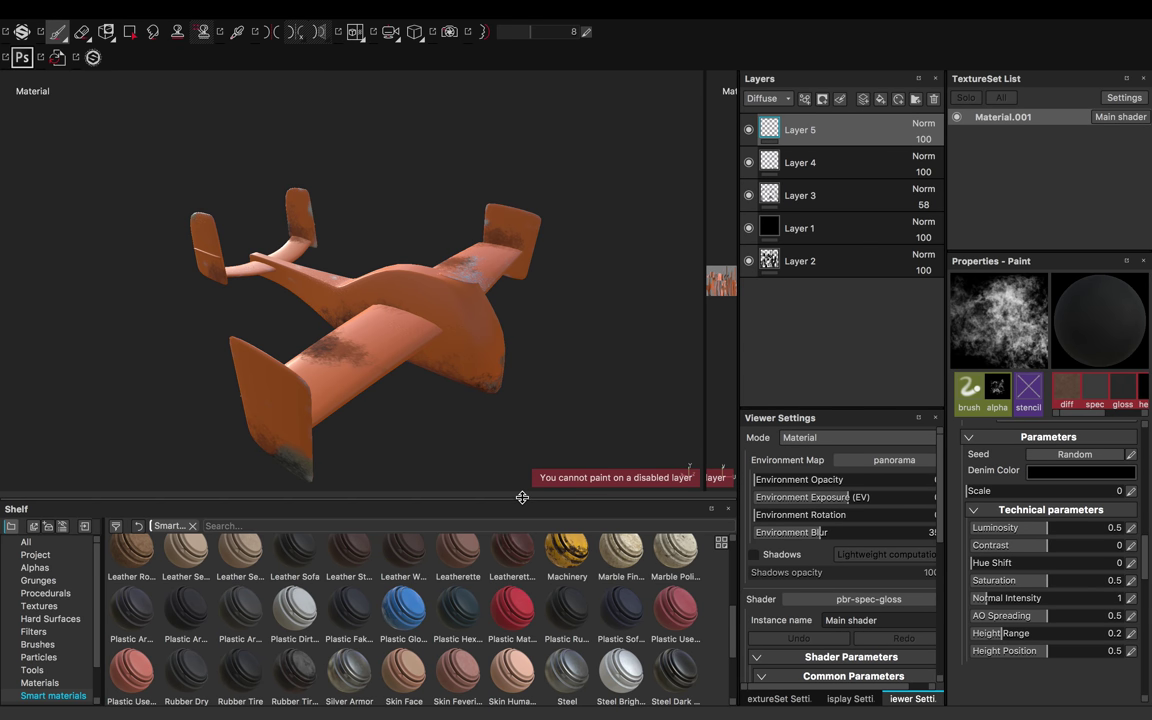
left_click_drag(522, 497, 524, 372)
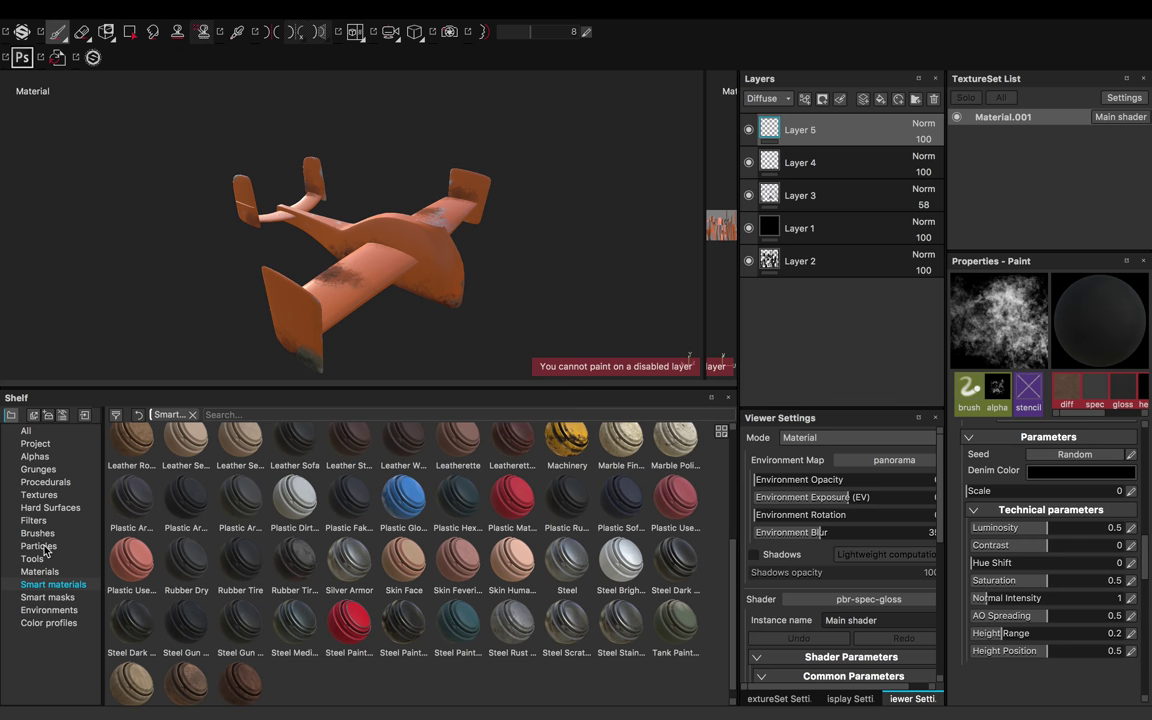
left_click(38, 533)
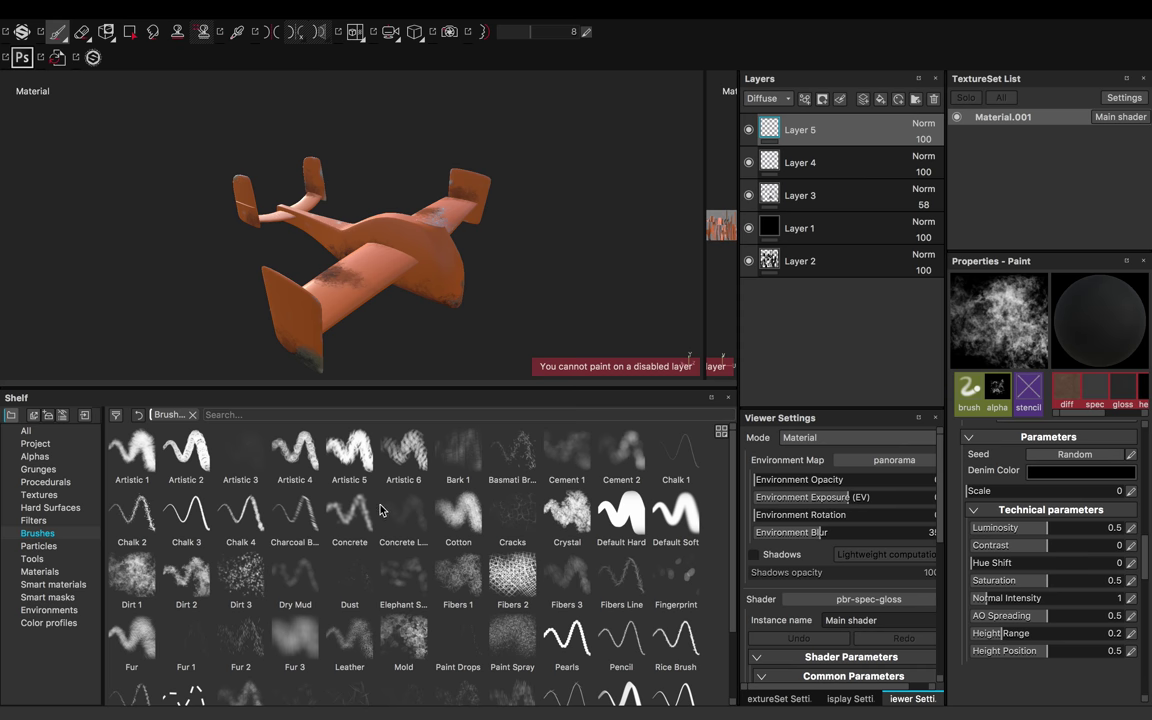
left_click(350, 452)
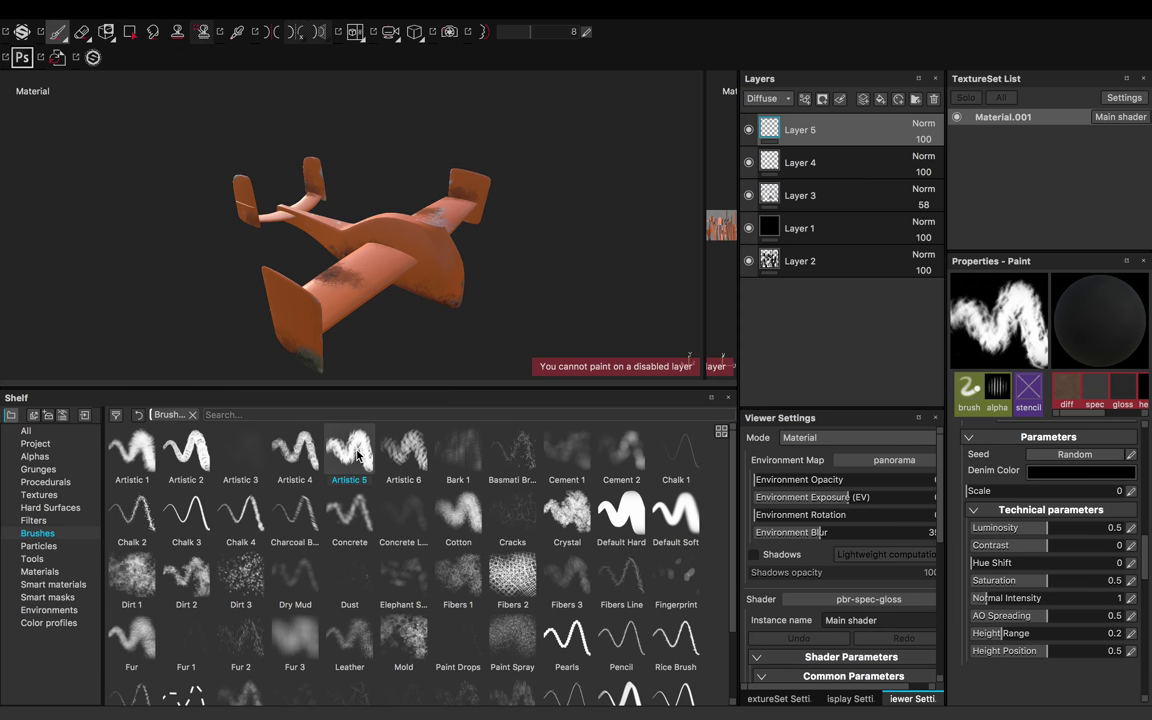
scroll(565, 588, "down", 2)
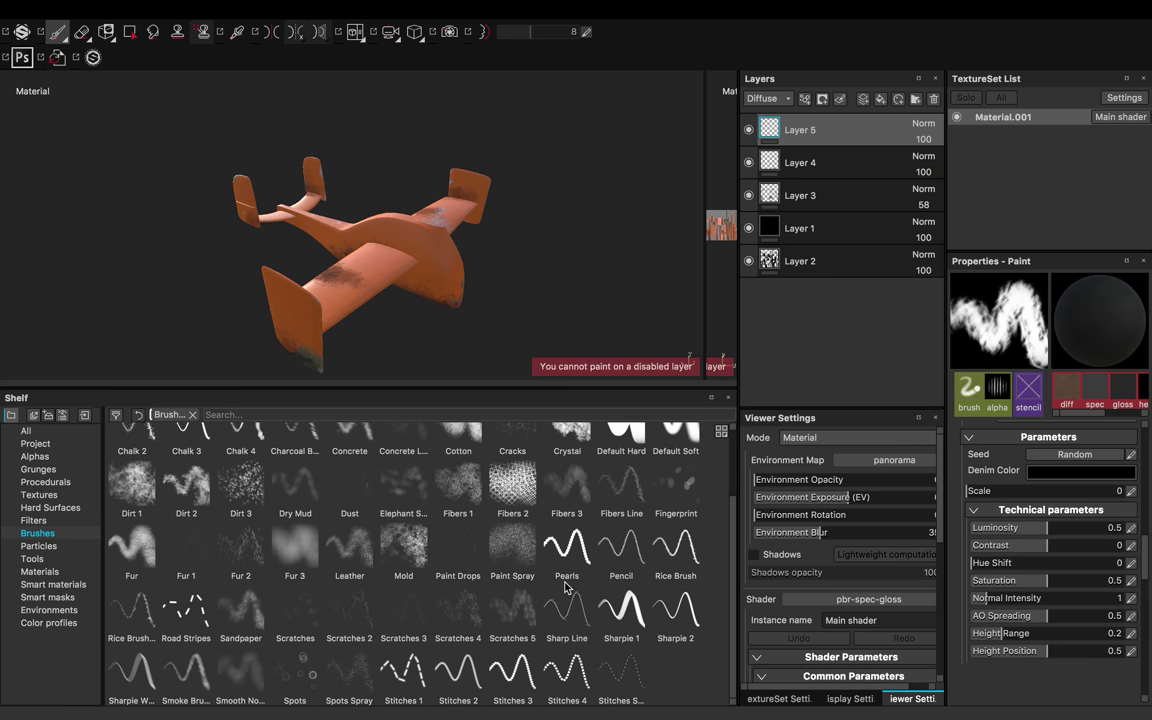
left_click(248, 492)
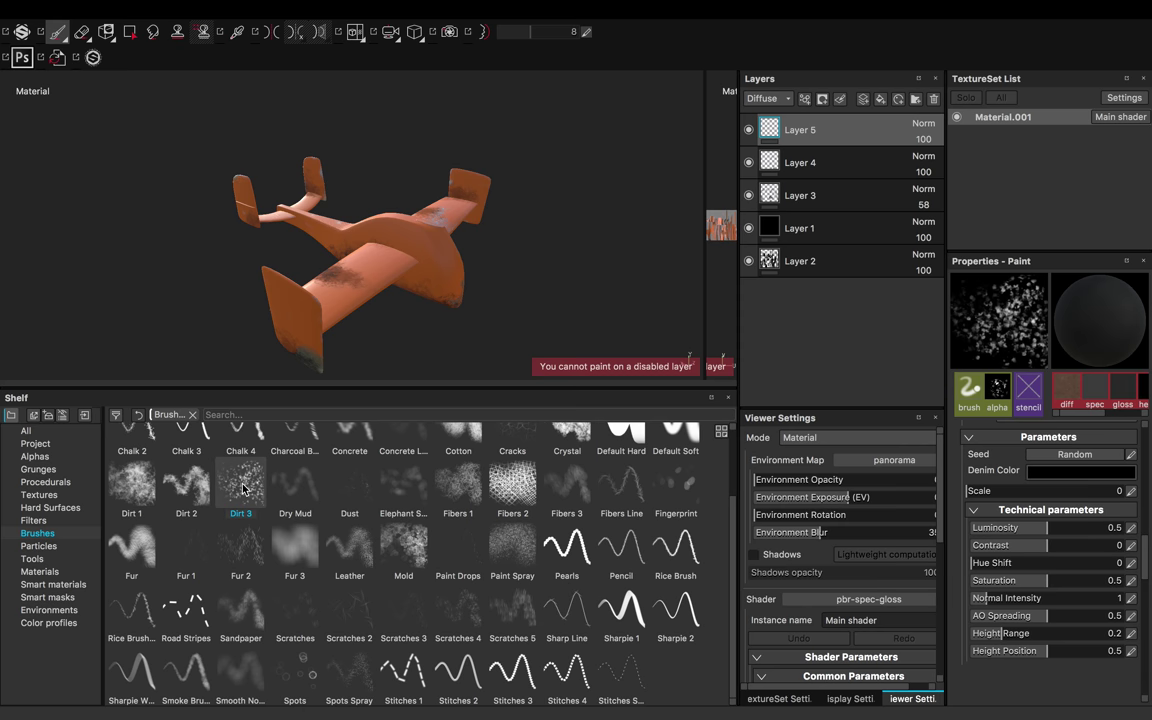
left_click(210, 490)
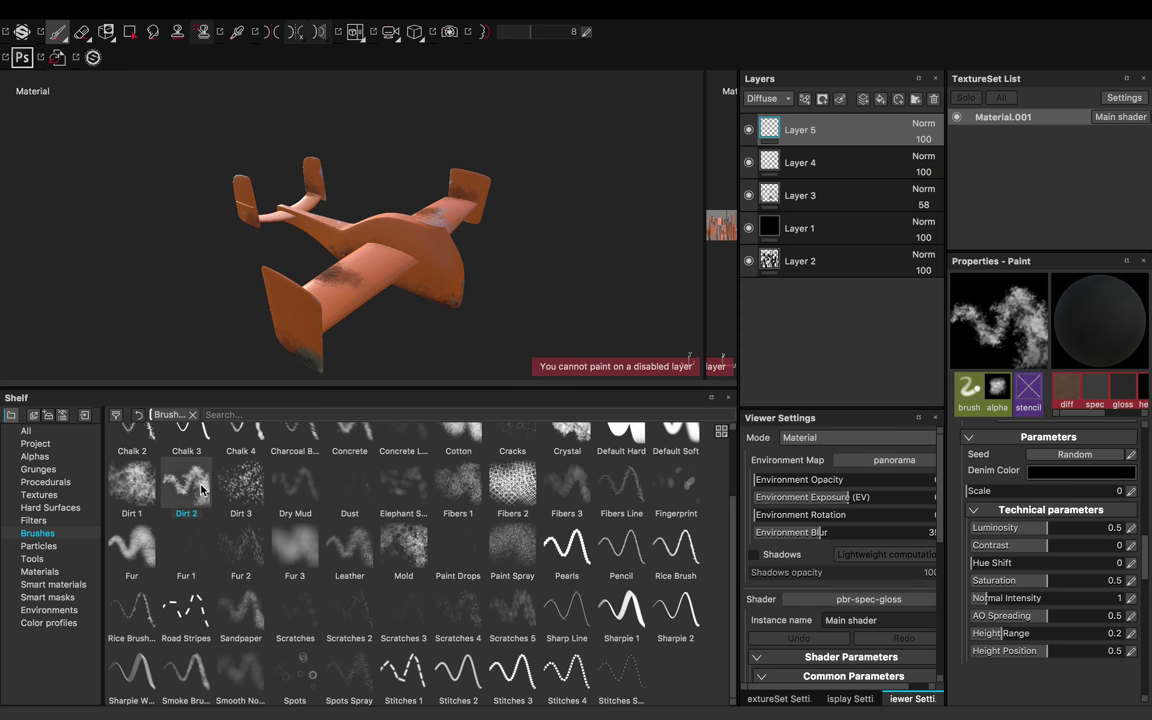
Step: Set the paint material's Denim Color to a near-black with RGB 0.078, 0.067, 0.067
left_click(1063, 474)
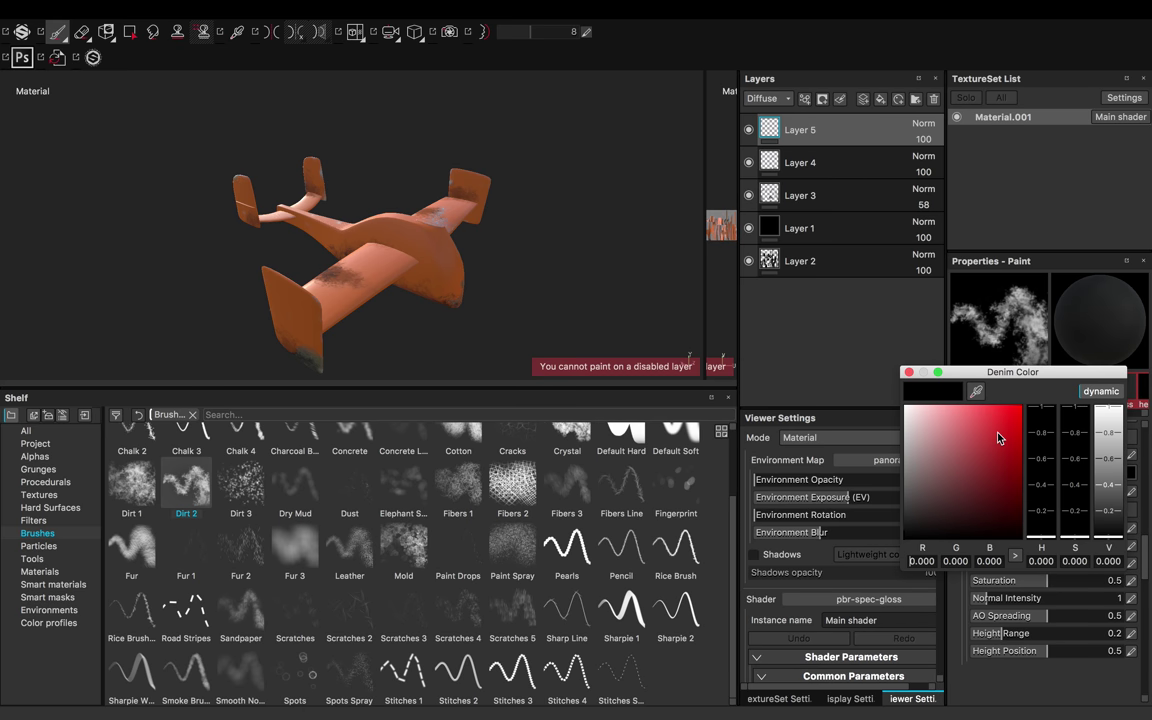
left_click(929, 505)
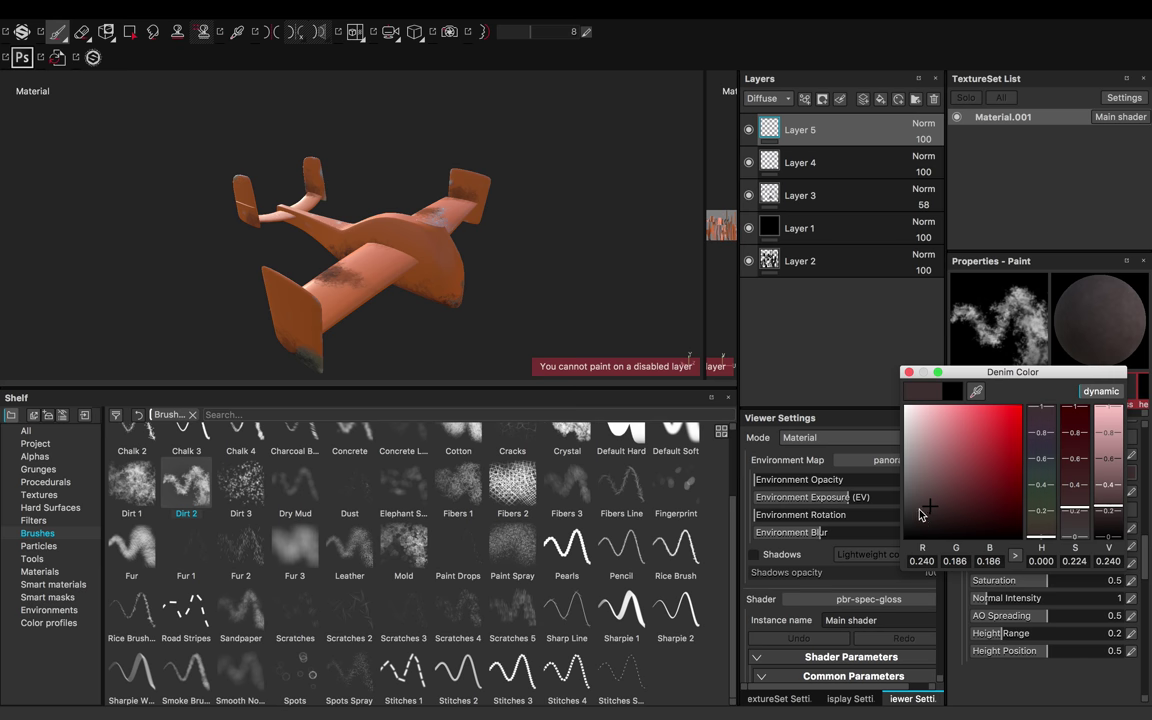
left_click(920, 530)
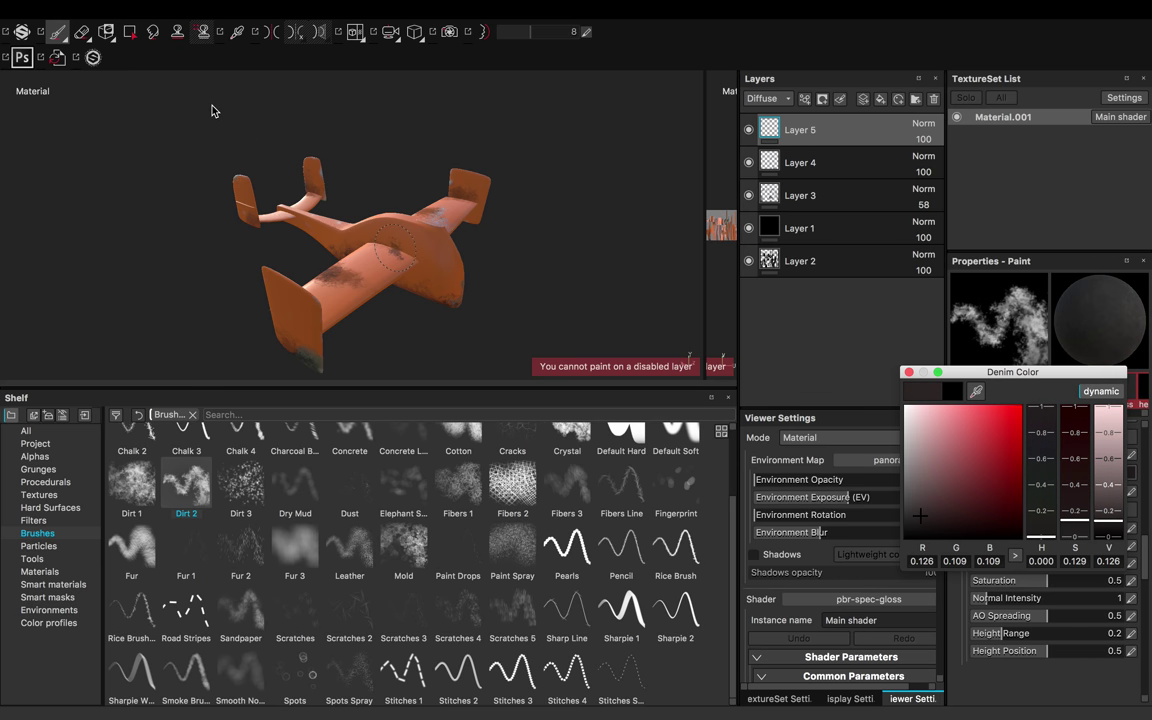
left_click_drag(360, 211, 548, 273, "alt")
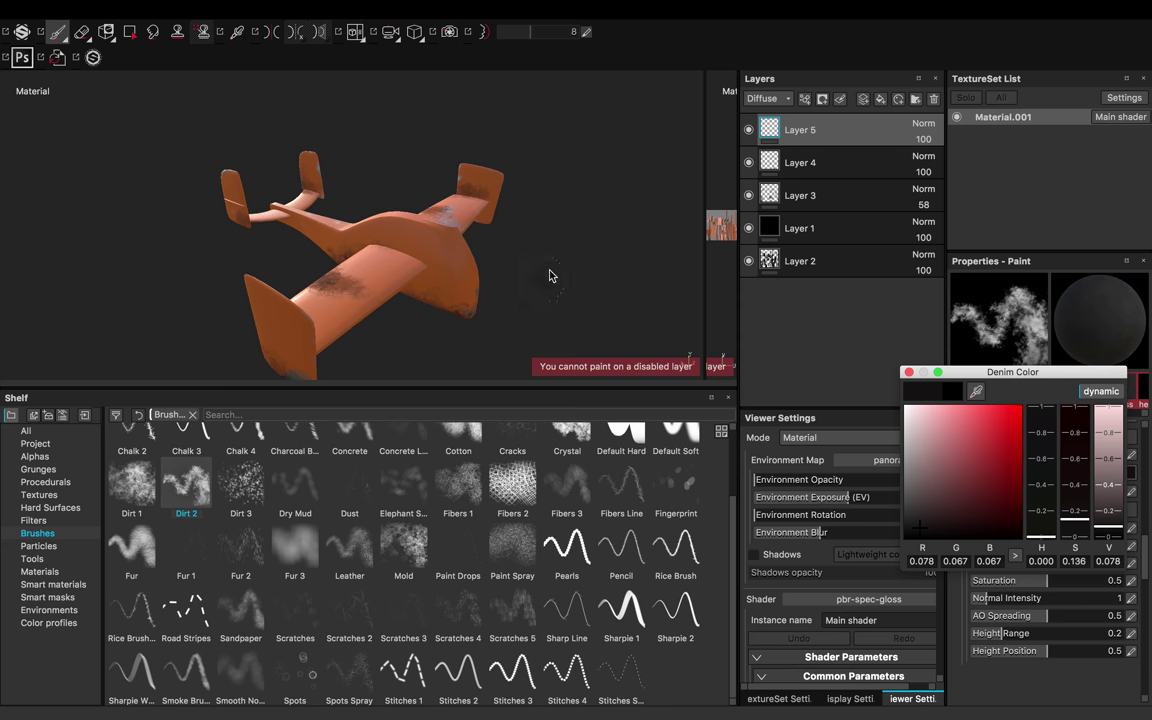
left_click(908, 373)
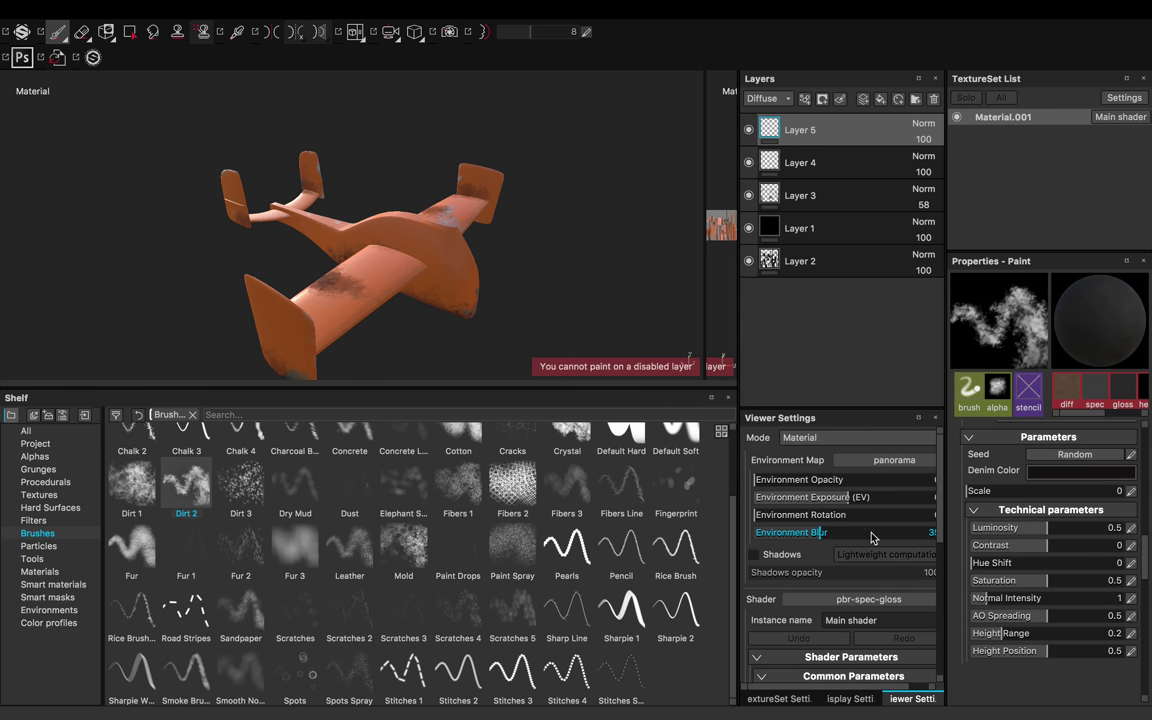
Step: Paint dark dirt on the top layer around the wing root and fuselage, and set the material's Scale to 0.37
right_click_drag(296, 280, 383, 288, "alt")
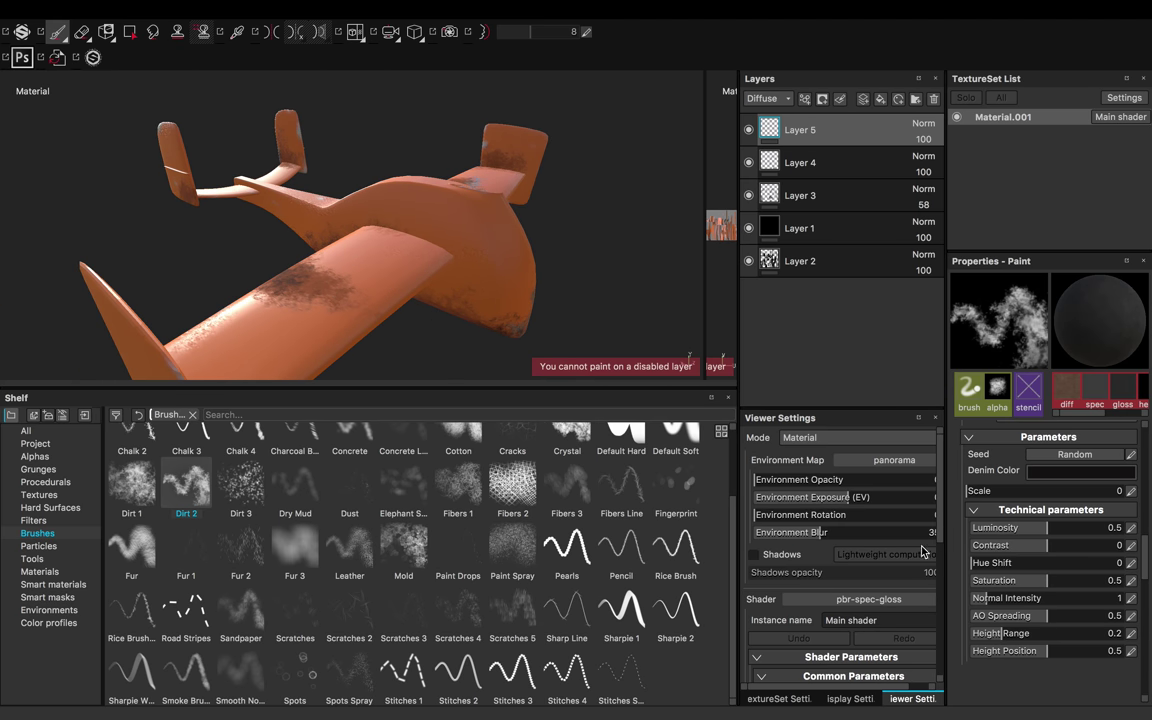
scroll(908, 545, "down", 2)
scroll(908, 545, "down", 6)
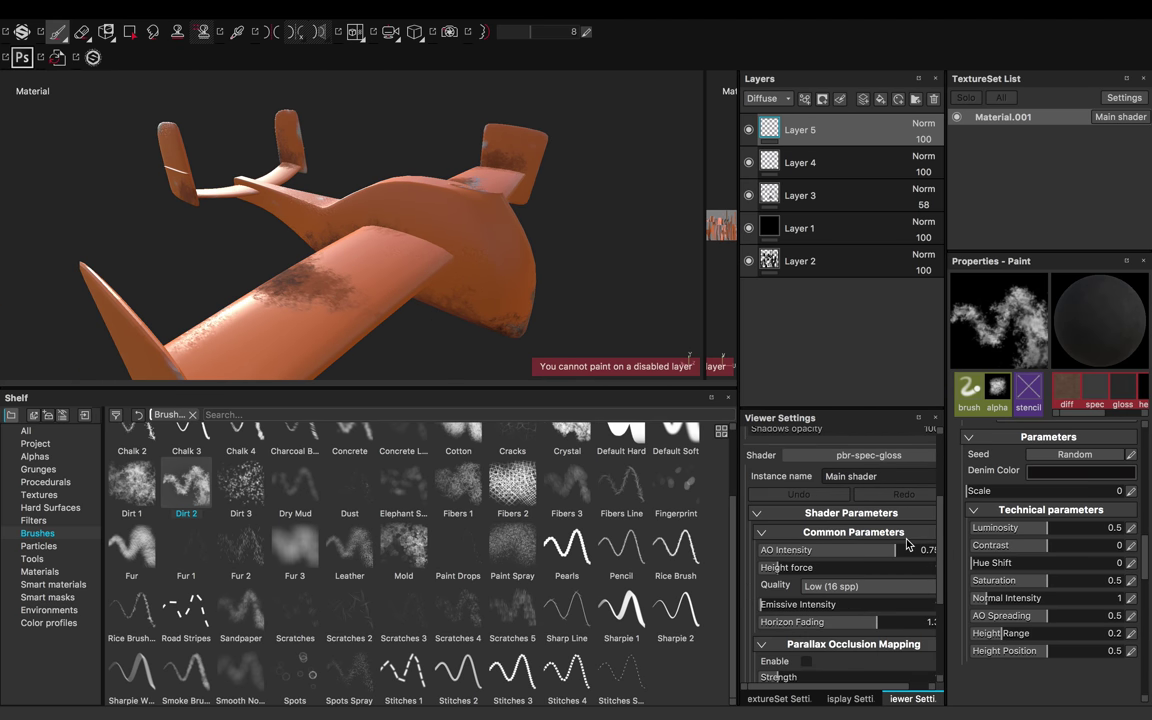
scroll(908, 545, "up", 8)
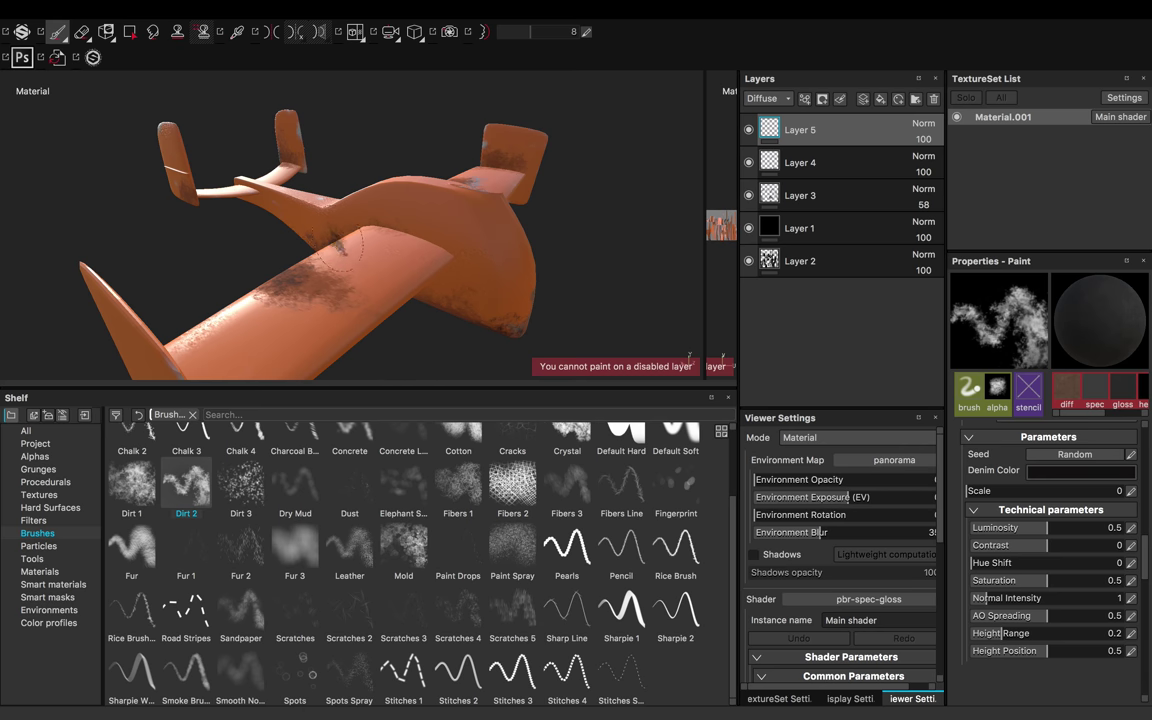
mouse_move(425, 272)
left_mouse_down()
mouse_move(475, 297)
mouse_move(510, 298)
left_mouse_up()
left_click(1024, 492)
left_click_drag(1025, 497, 1023, 497)
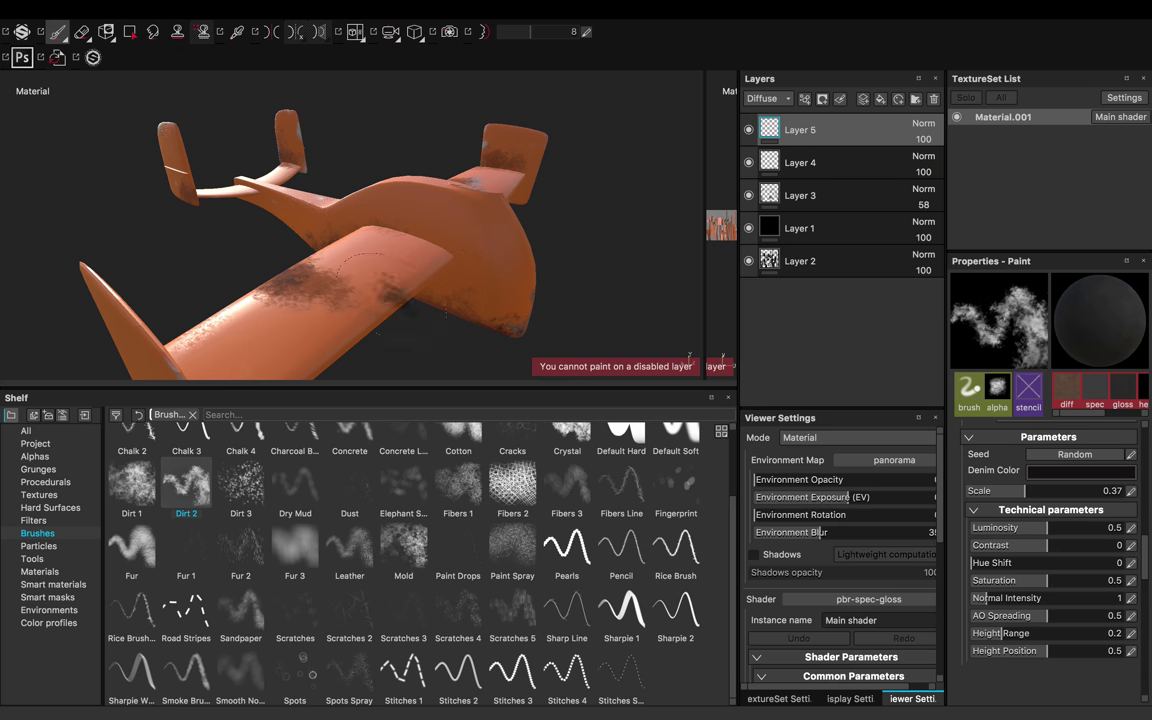
Step: Hide Layers 5, 4 and 3, and turn Layer 1 off and back on to compare it with Layer 2
left_click(750, 130)
left_click(749, 162)
left_click(749, 195)
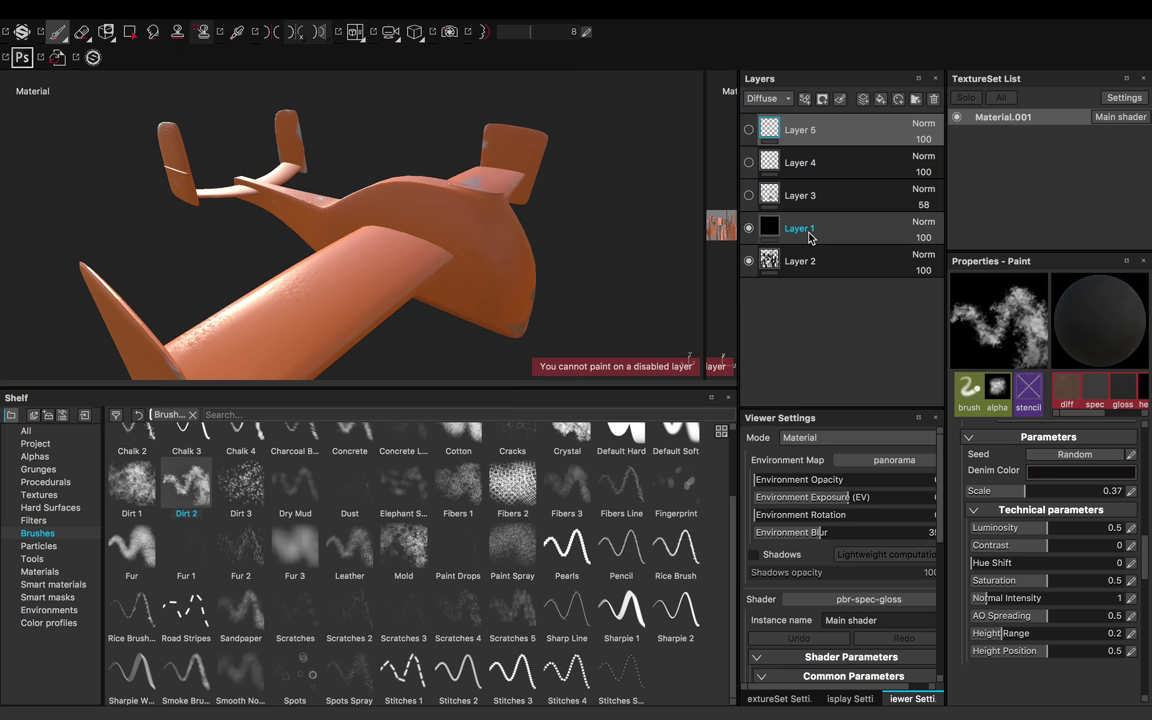
left_click(749, 228)
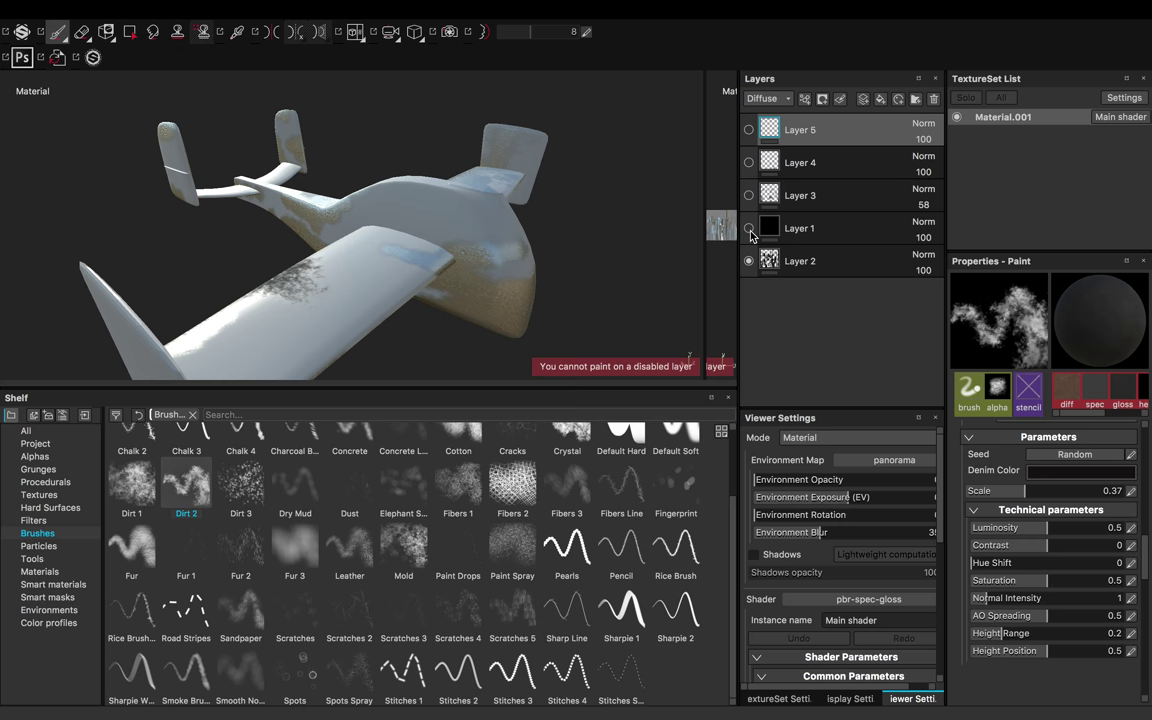
left_click(749, 228)
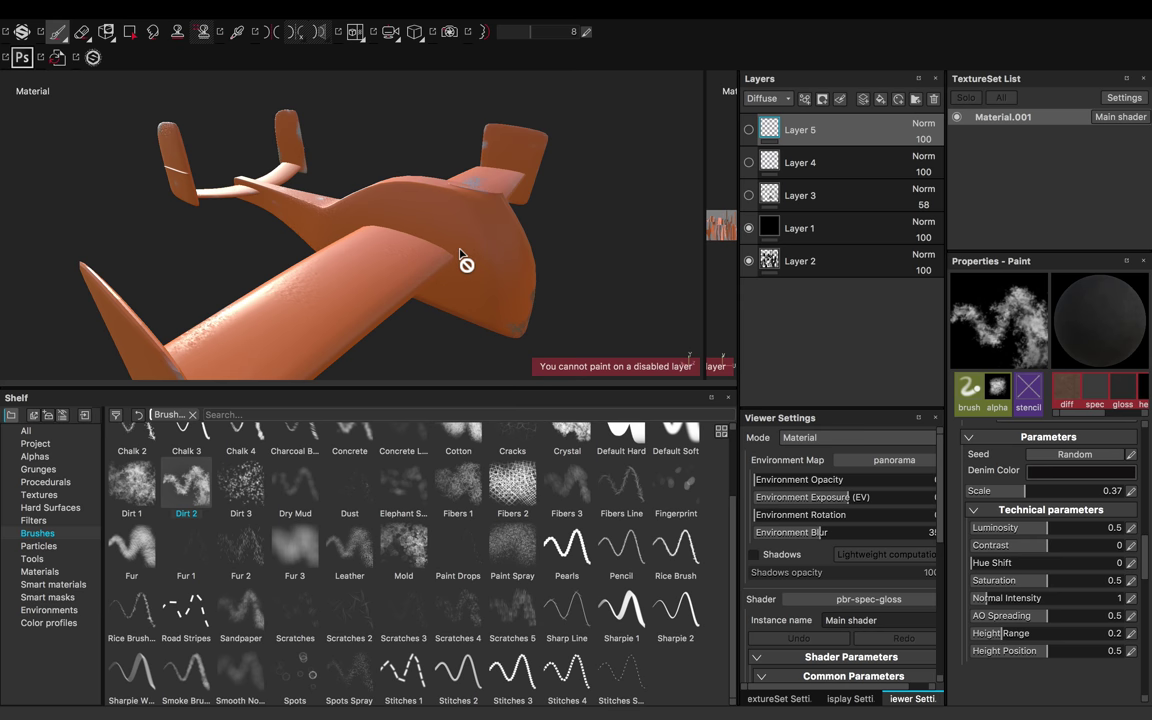
Step: Turn Layers 3 and 4 back on and inspect the combined dirt and weathering from several sides of the seaplane
left_click_drag(465, 260, 355, 265, "alt")
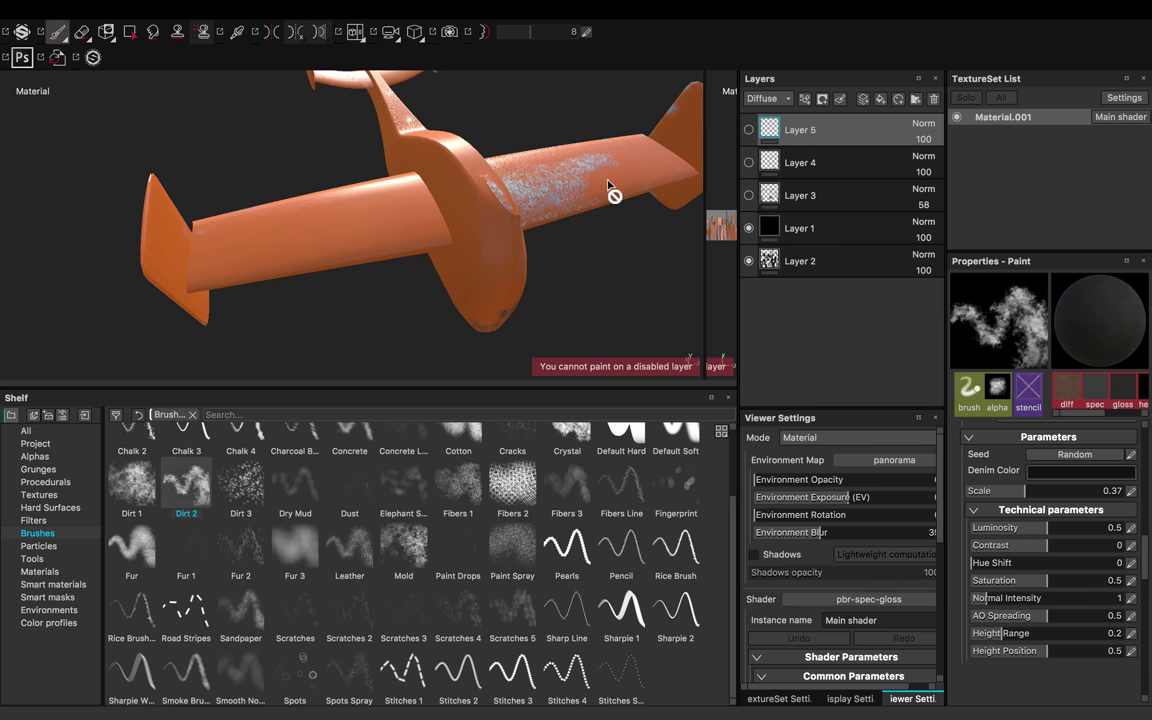
left_click(748, 195)
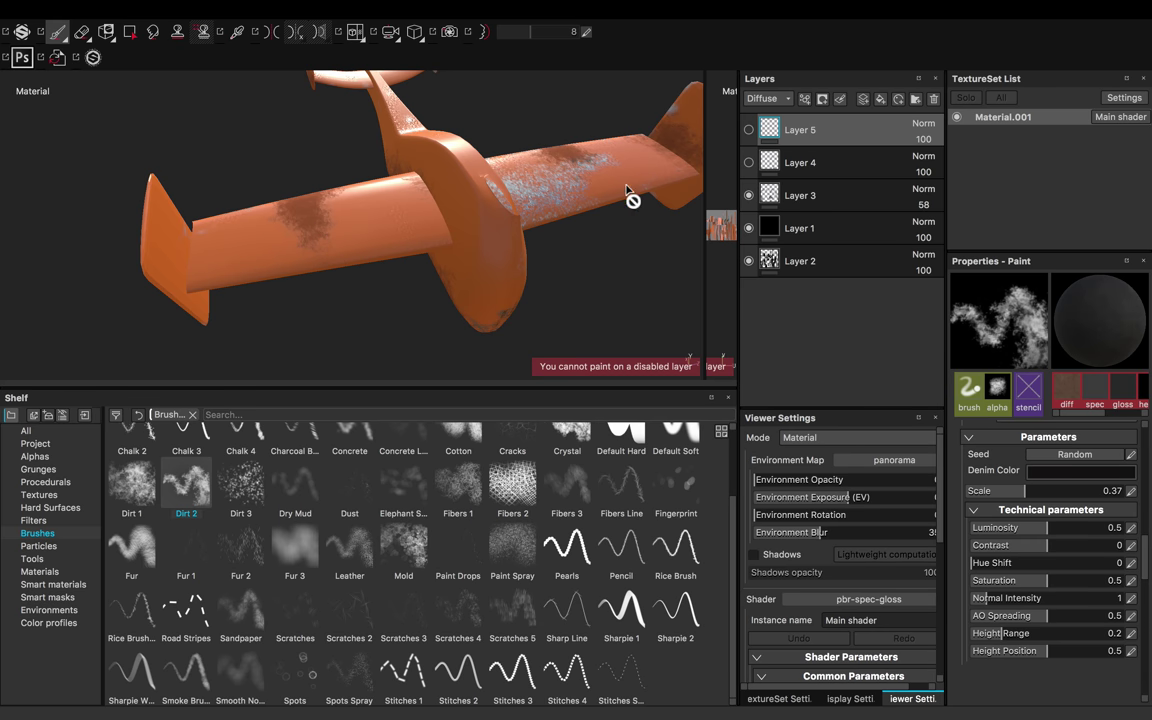
left_click(749, 164)
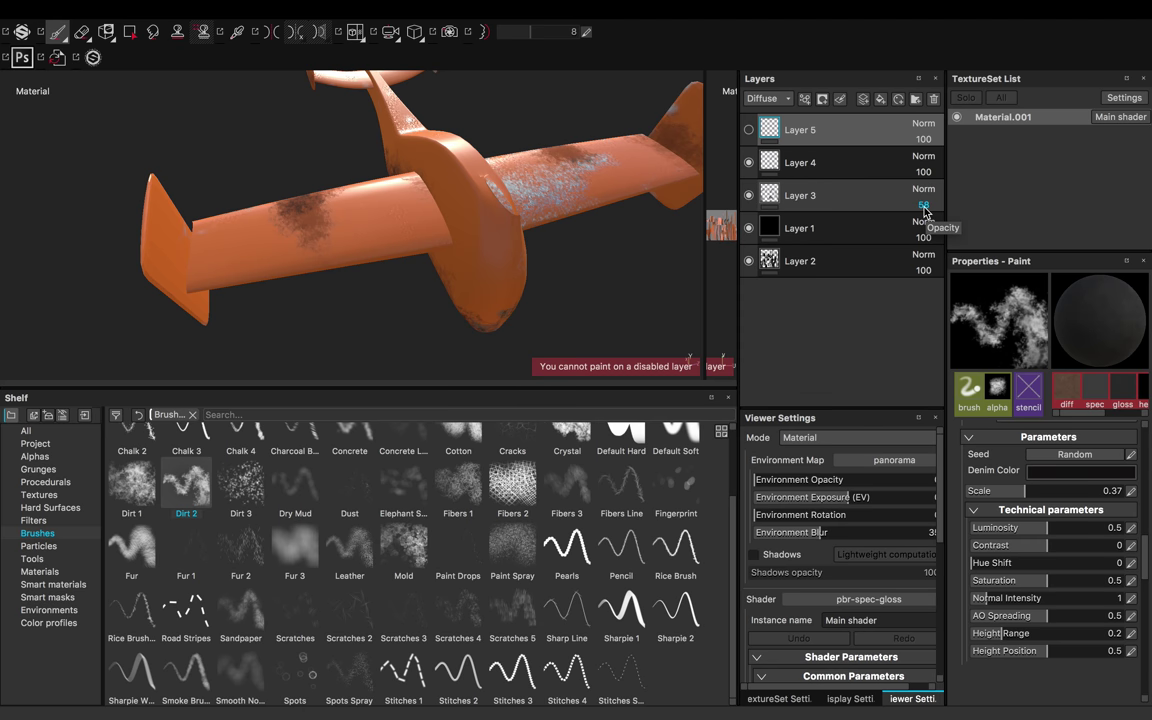
left_click(904, 239)
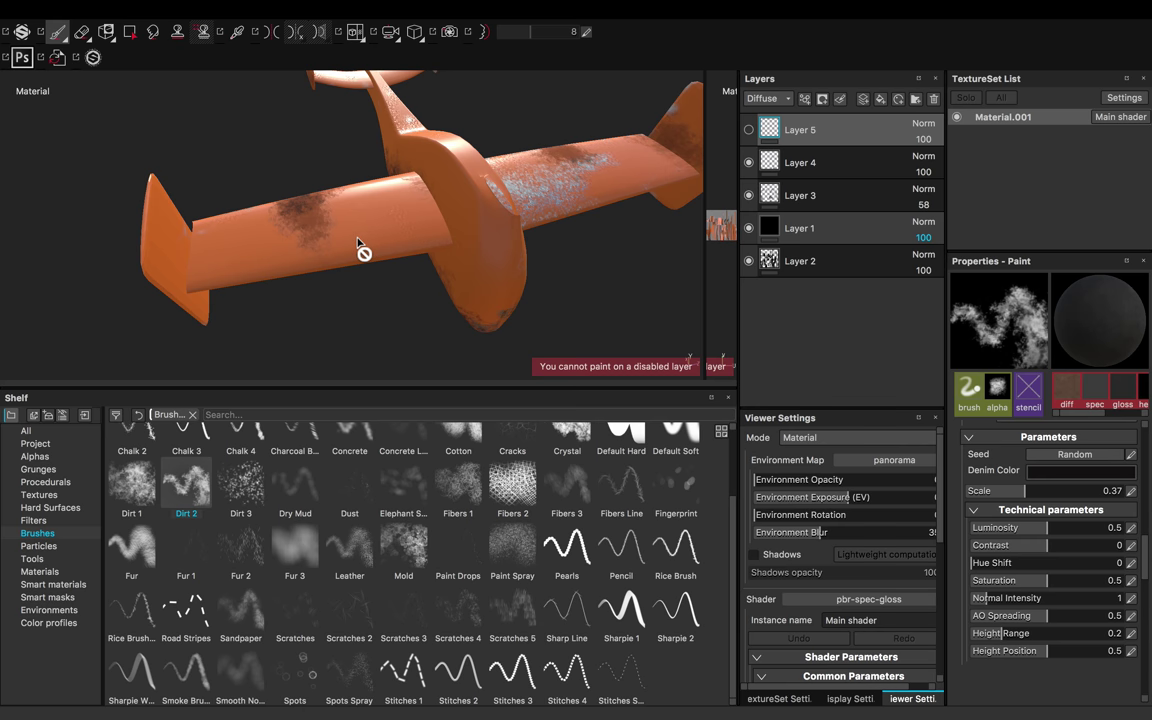
mouse_move(39, 6)
mouse_move(363, 280)
left_mouse_down("alt")
mouse_move(311, 100)
mouse_move(370, 90)
mouse_move(579, 168)
mouse_move(543, 123)
mouse_move(571, 147)
mouse_move(546, 135)
mouse_move(470, 160)
mouse_move(399, 154)
mouse_move(360, 118)
mouse_move(334, 166)
mouse_move(373, 291)
mouse_move(321, 285)
mouse_move(447, 291)
mouse_move(571, 247)
mouse_move(612, 201)
mouse_move(676, 203)
mouse_move(650, 219)
mouse_move(581, 221)
mouse_move(604, 222)
mouse_move(607, 239)
left_mouse_up("alt")
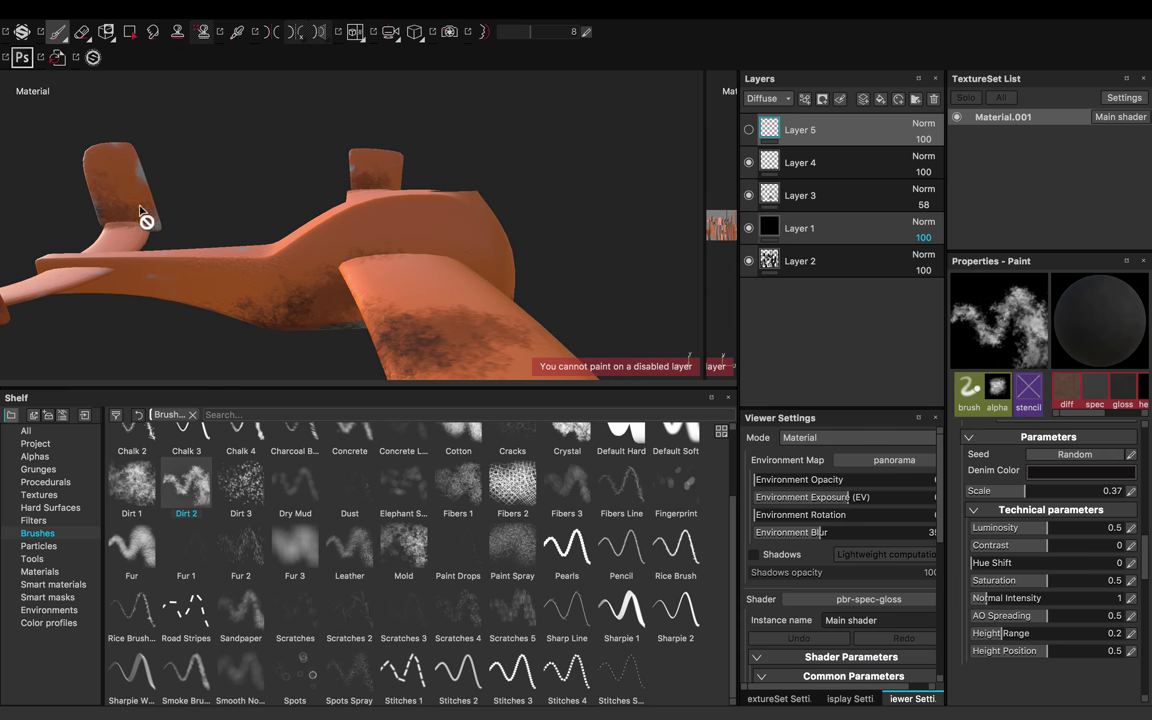
left_click_drag(147, 297, 288, 290, "alt")
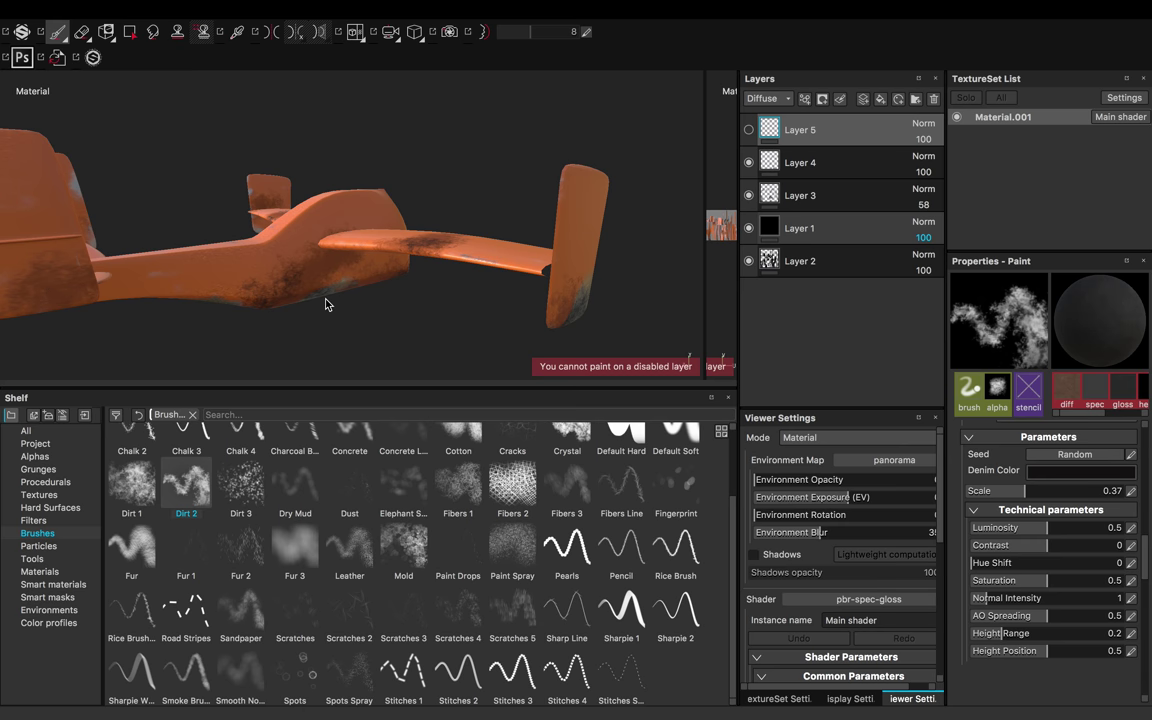
left_click_drag(325, 304, 127, 311, "alt")
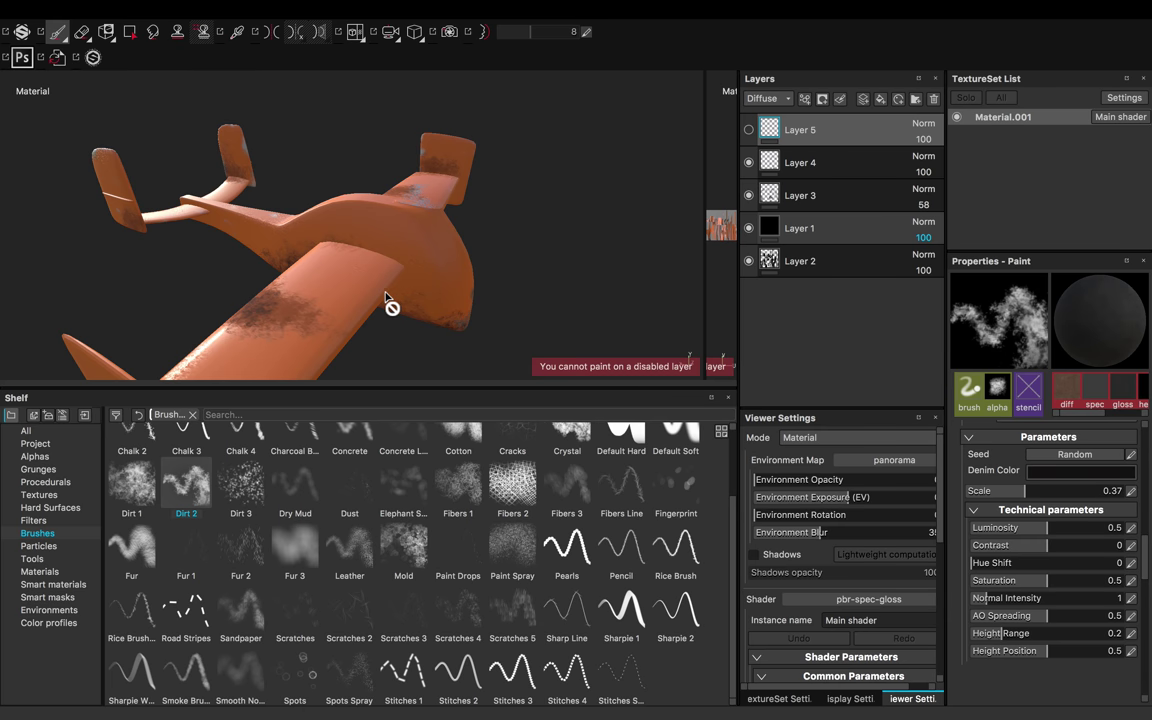
mouse_move(450, 303)
left_mouse_down("alt")
mouse_move(309, 257)
mouse_move(262, 258)
mouse_move(324, 280)
mouse_move(329, 262)
mouse_move(297, 270)
left_mouse_up("alt")
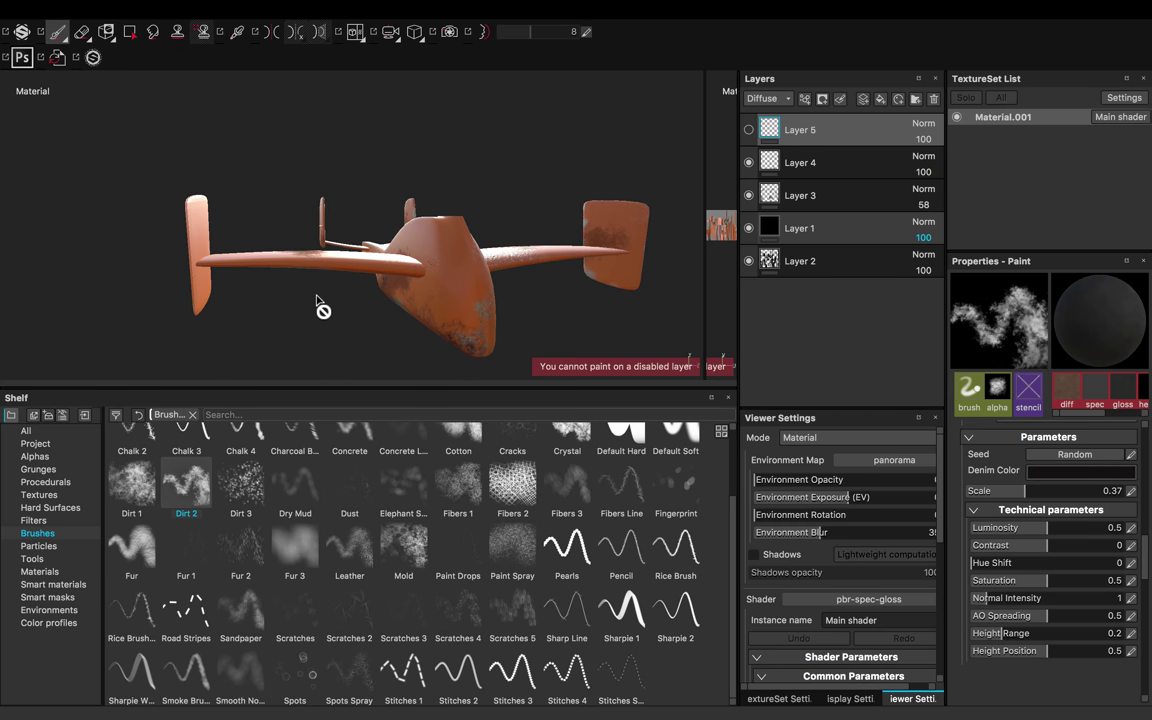
Step: Open the texture export settings to review the output folder, format and config, and close them without exporting
mouse_move(3, 3)
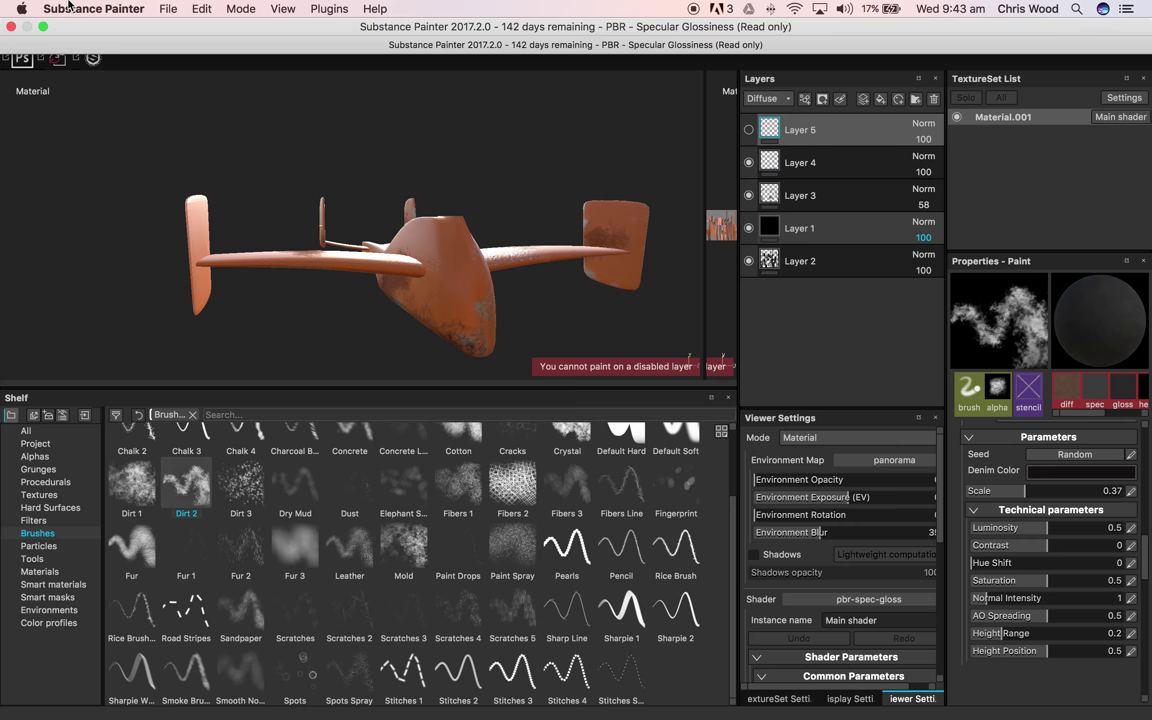
left_click(167, 8)
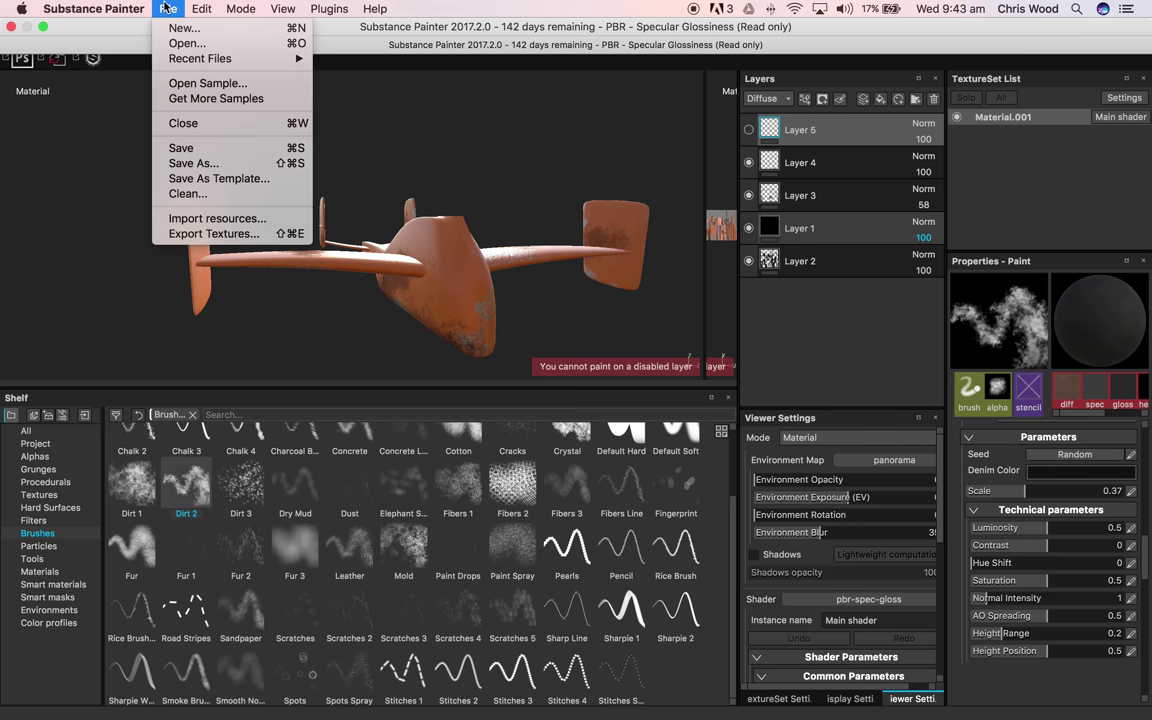
left_click(207, 236)
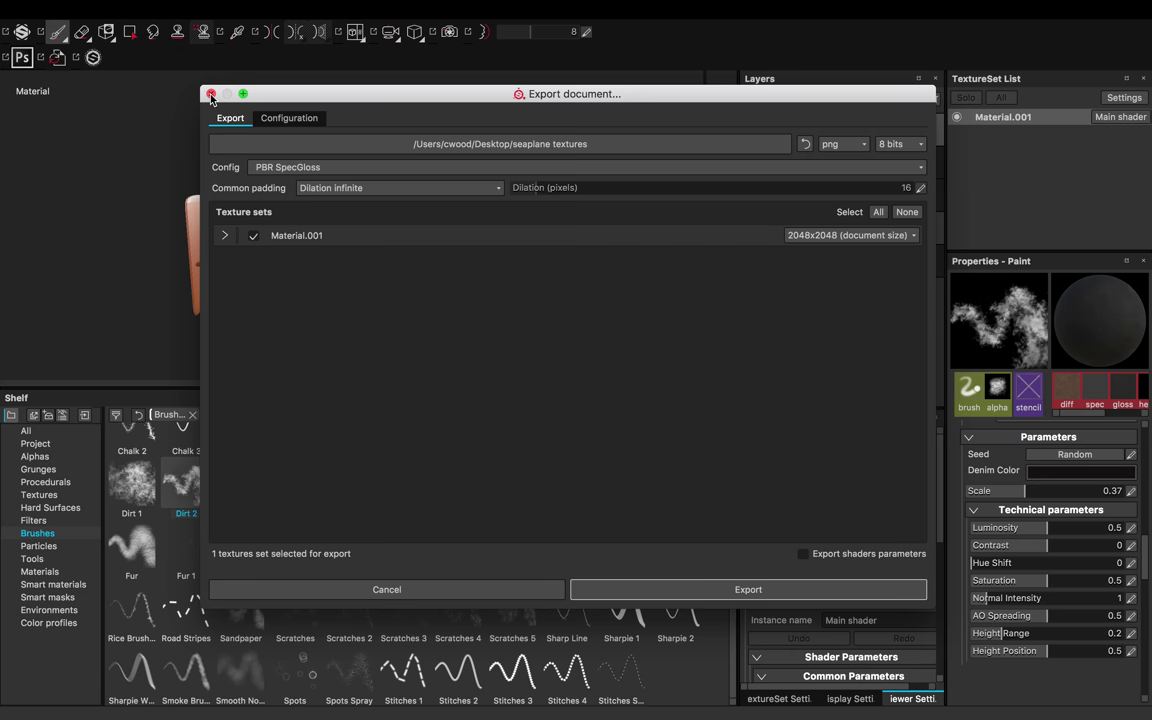
left_click(211, 95)
Step: Switch to Blender, view the seaplane from the gun side, and choose the UV/Image Editor for the area showing the UV layout
key("super+Tab")
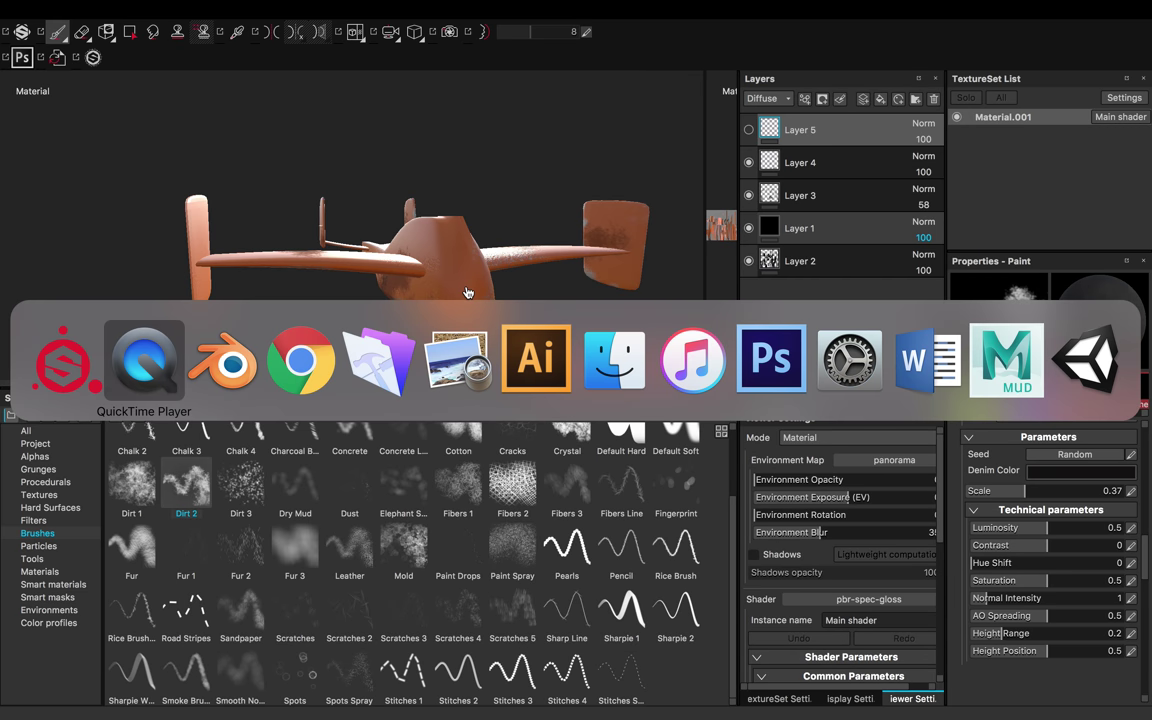
key("super+Tab")
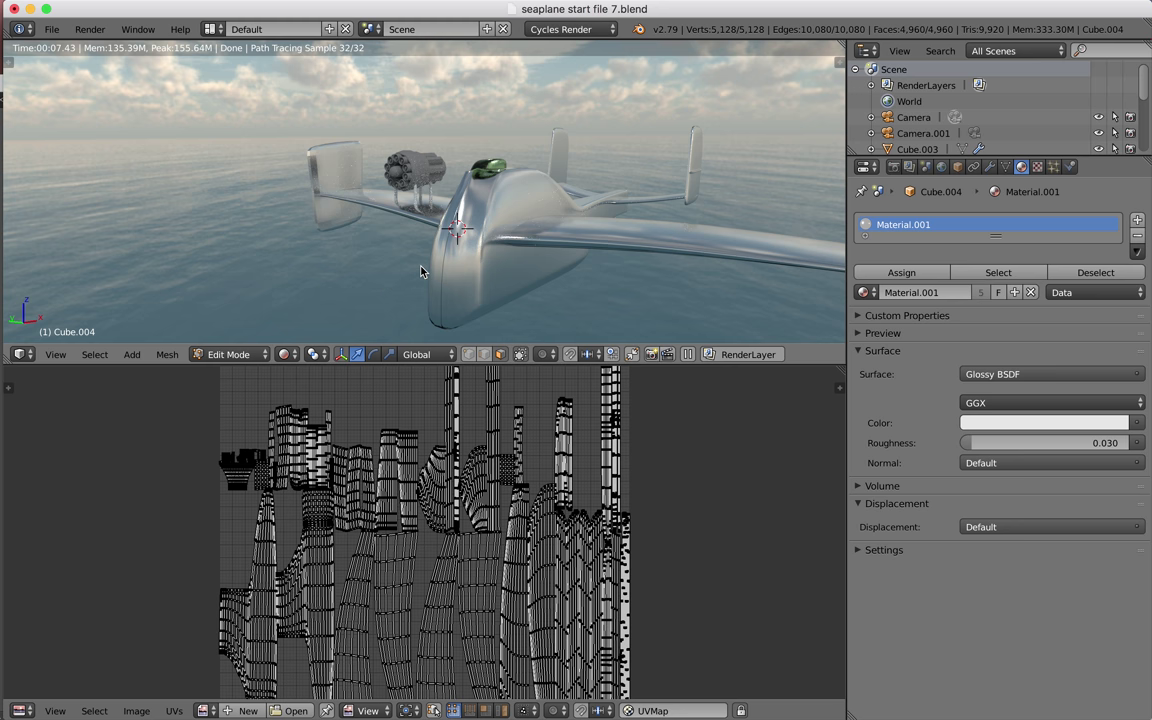
middle_click_drag(419, 270, 375, 252)
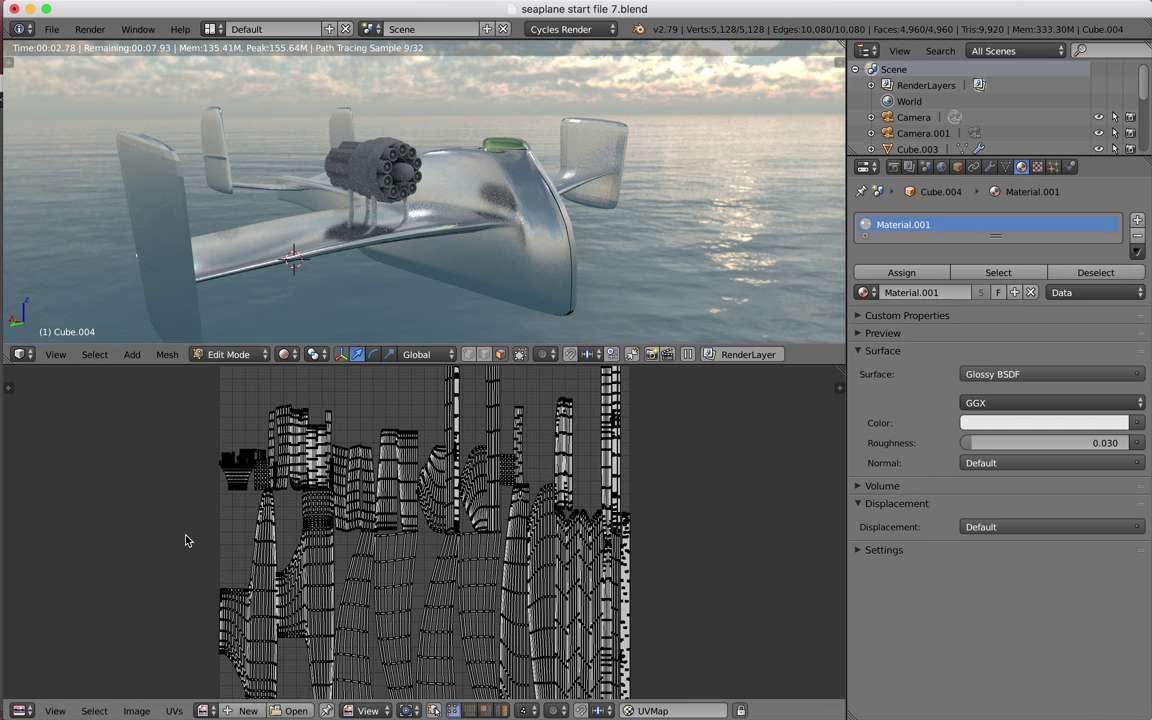
left_click(29, 711)
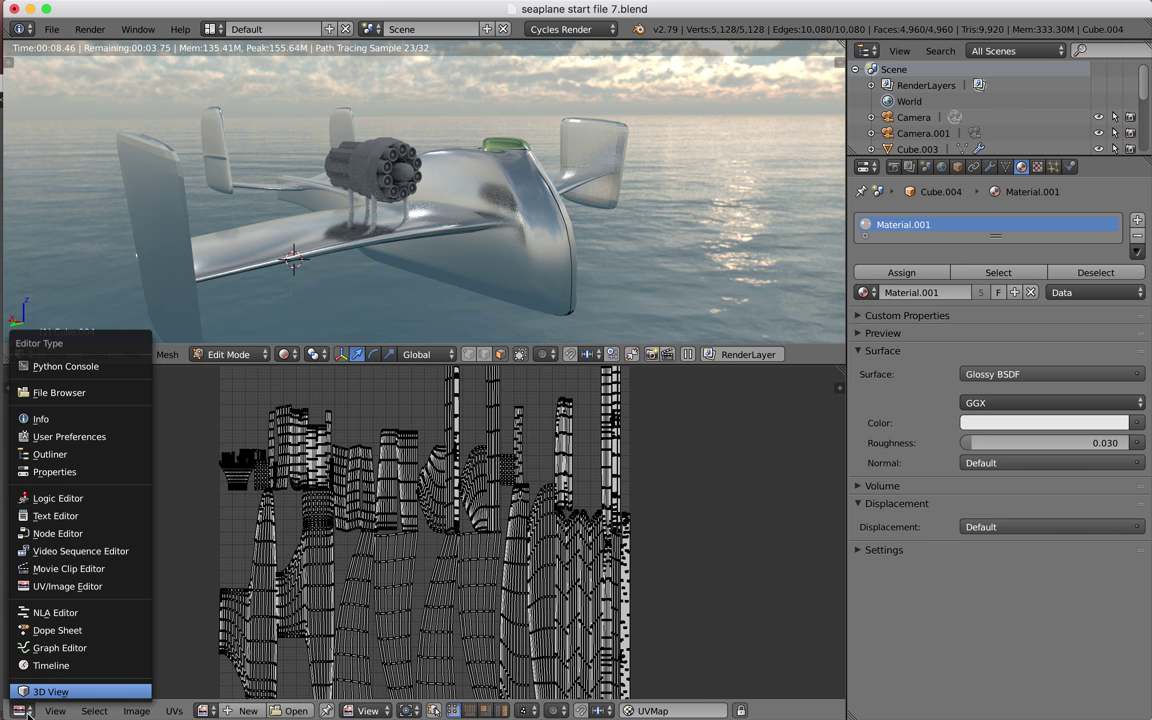
left_click(55, 592)
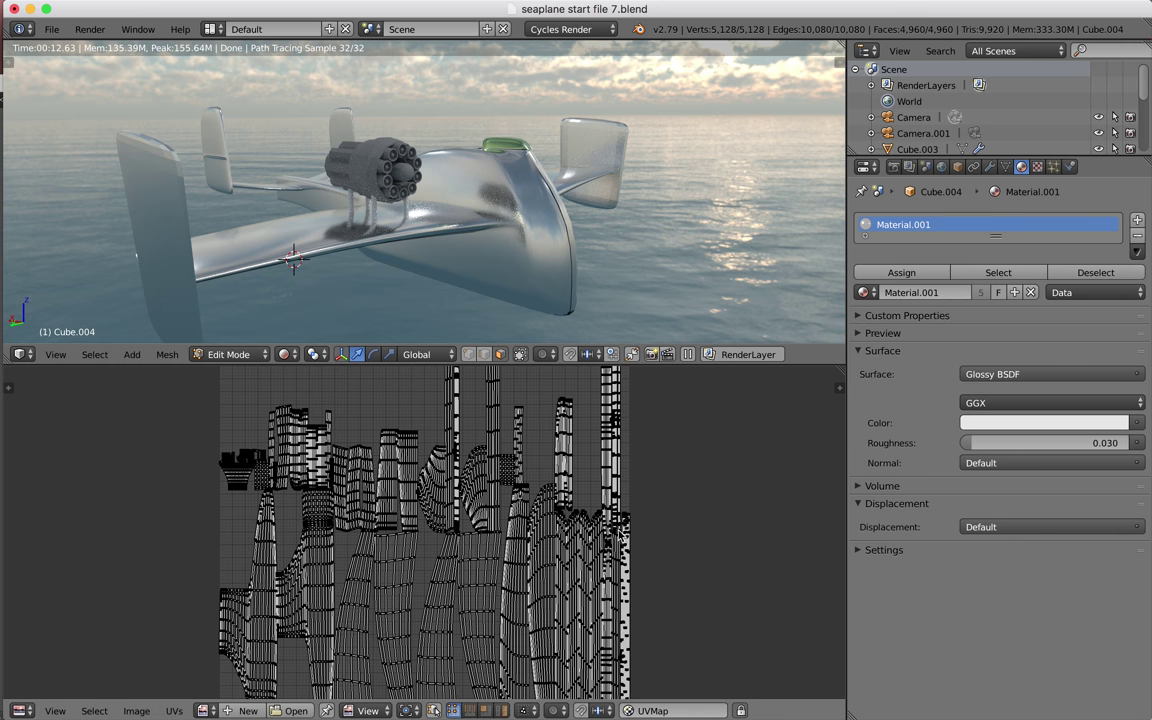
Step: Set the 3D view to Solid shading and reselect the seaplane's entire mesh so all its UVs are shown
left_click(286, 354)
left_click(308, 301)
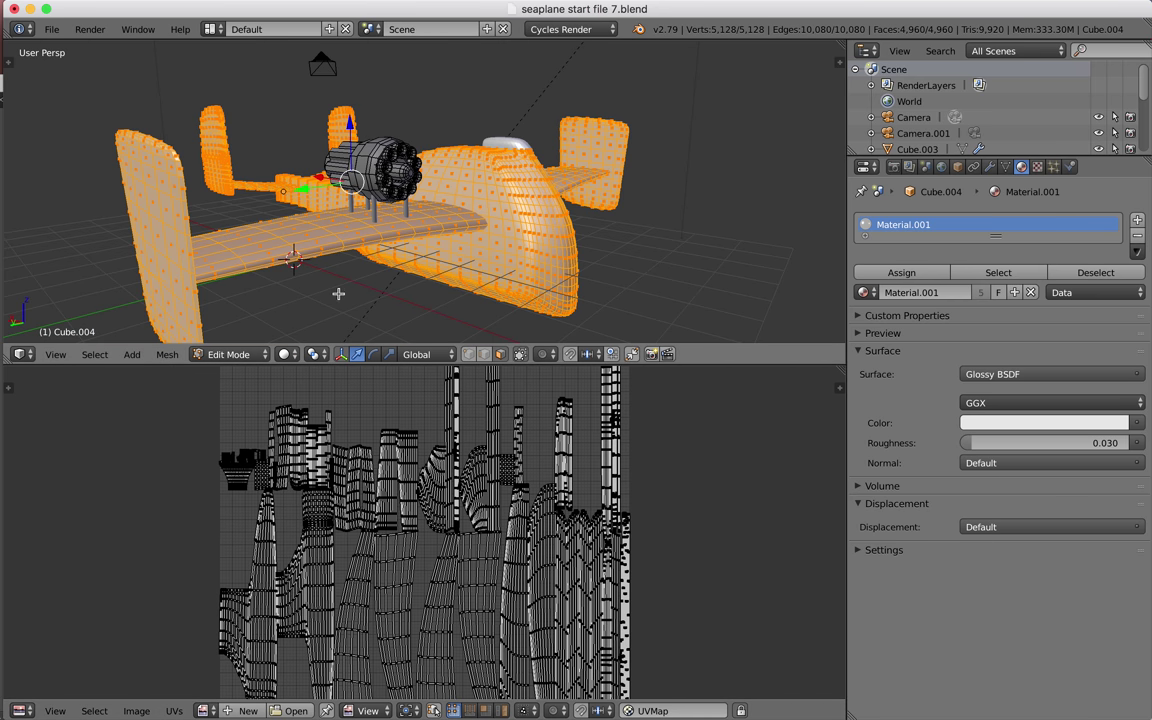
mouse_move(512, 227)
middle_mouse_down()
mouse_move(580, 229)
mouse_move(526, 214)
middle_mouse_up()
key("a")
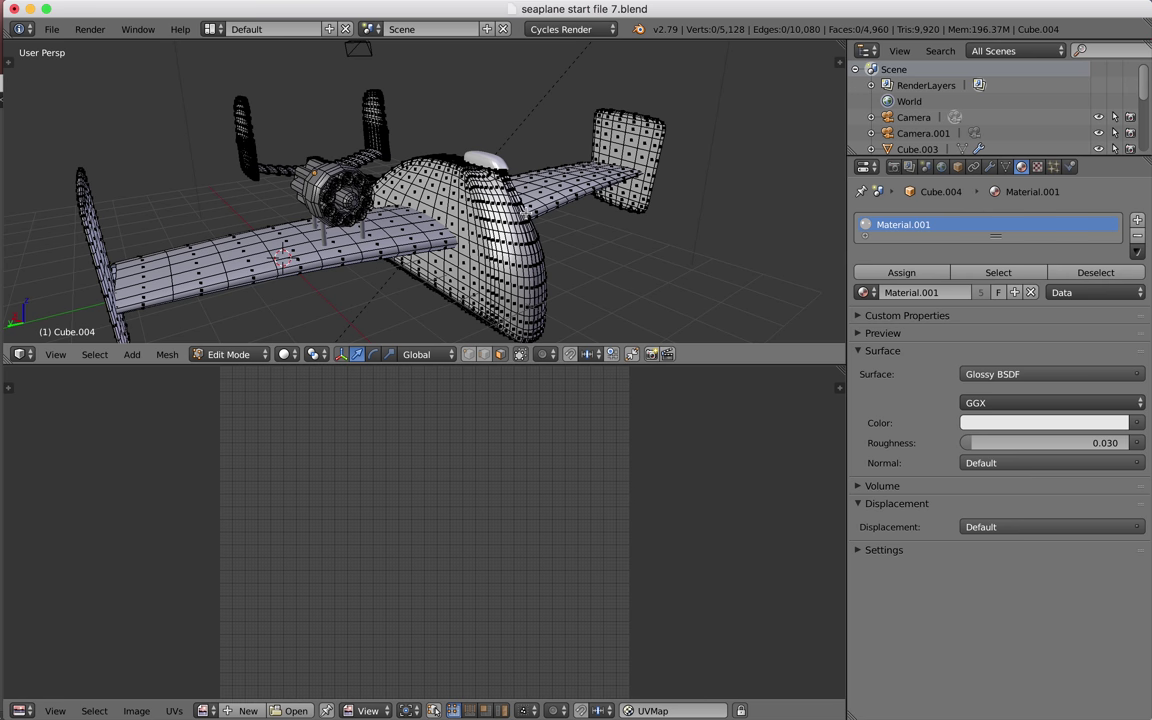
key("a")
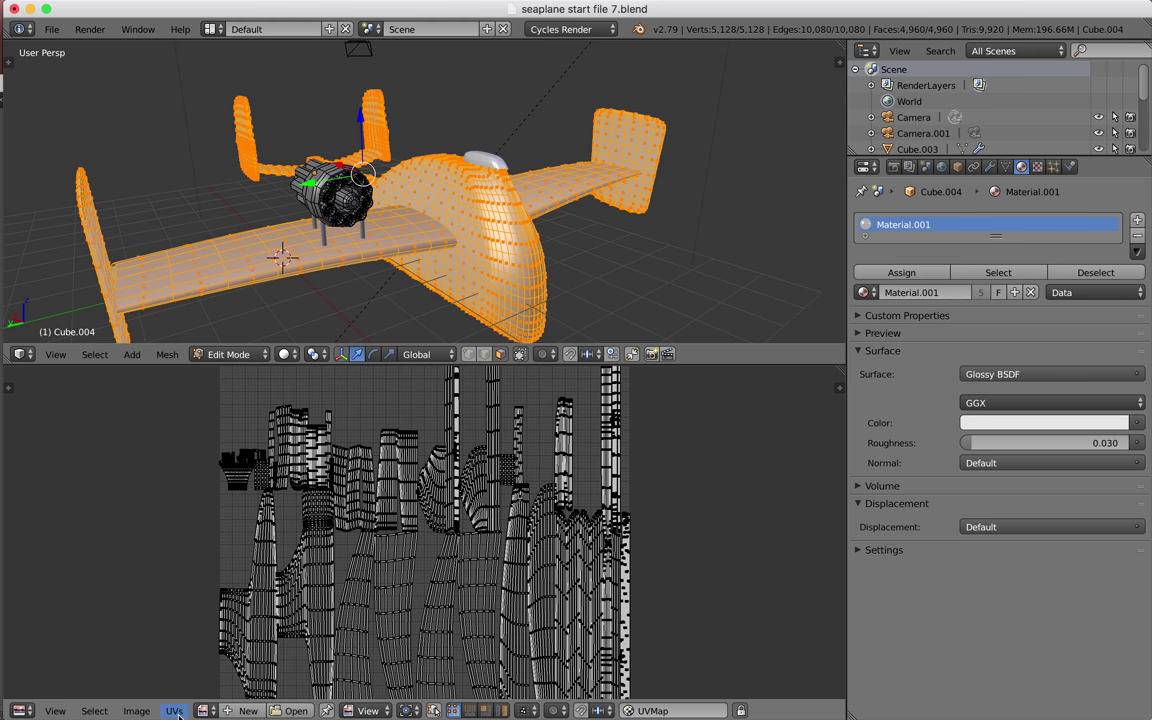
Step: Load seaplane start file 7_Material.001_Diffuse.png from the seaplane textures folder behind the UV layout and check how the islands line up
left_click(243, 711)
left_click(293, 712)
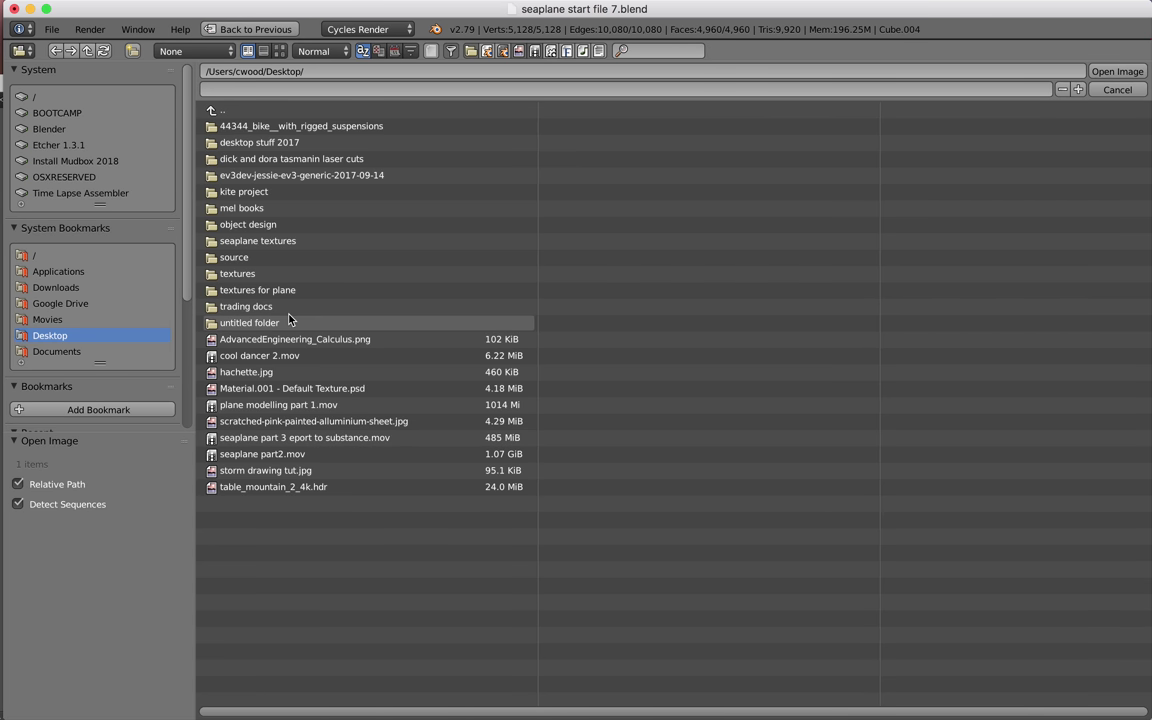
left_click(286, 243)
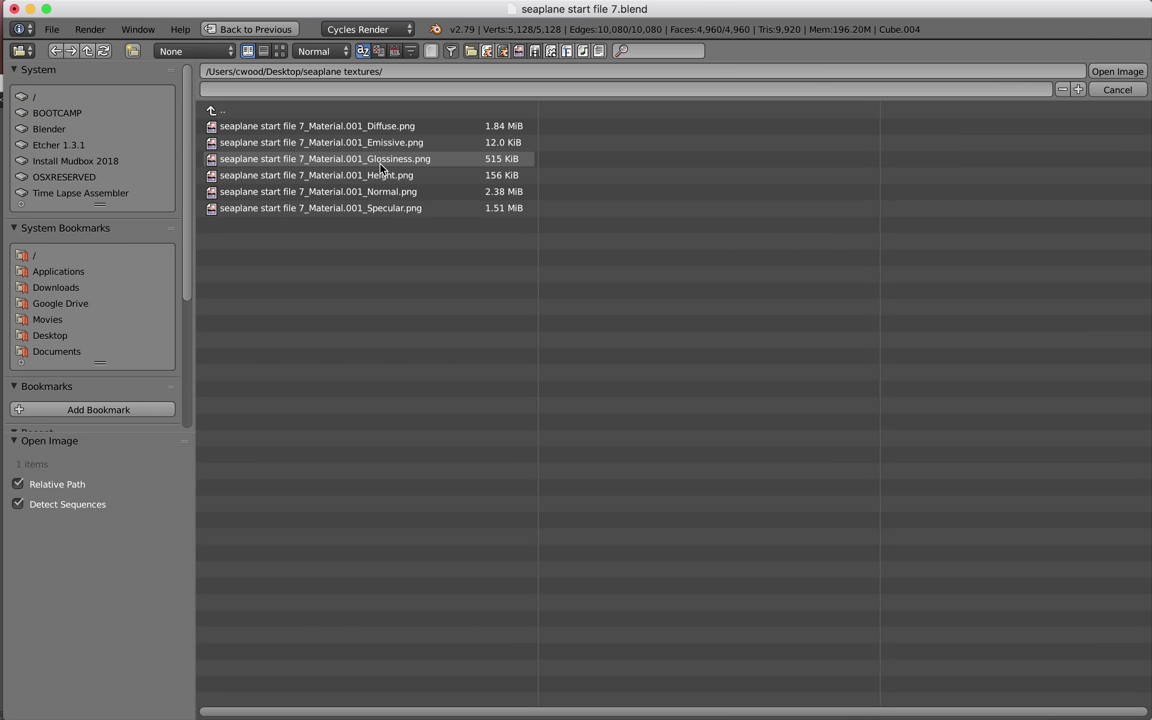
left_click(295, 126)
left_click(1116, 71)
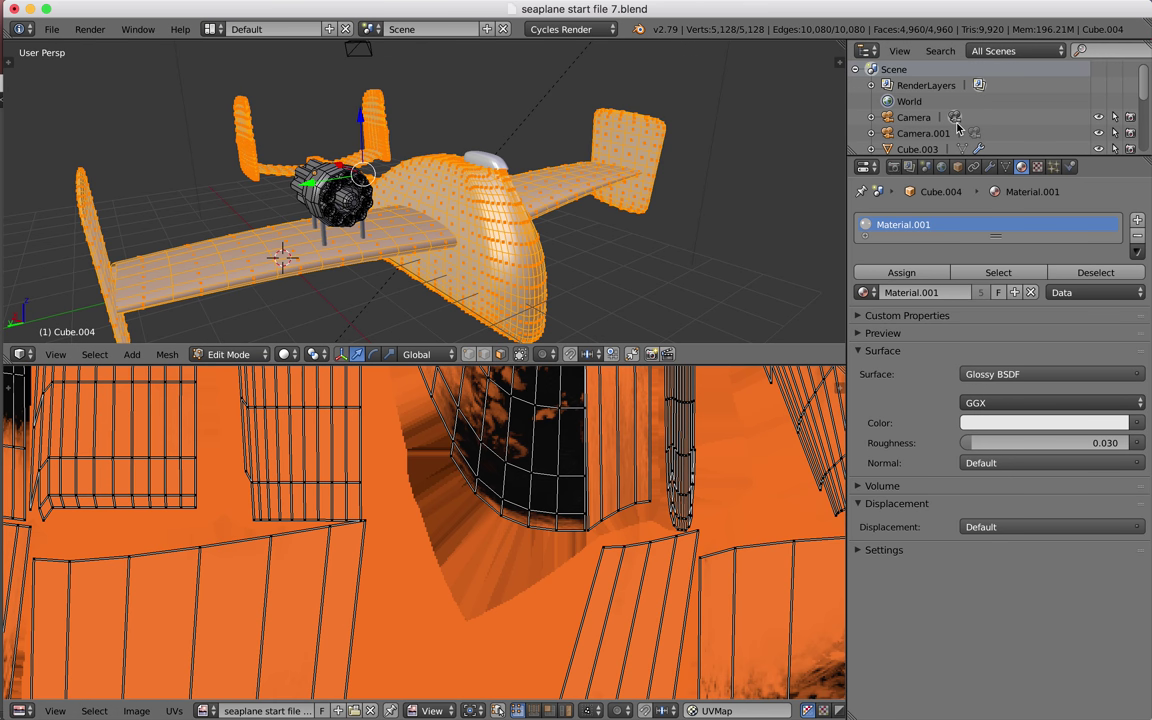
scroll(523, 578, "down", 5)
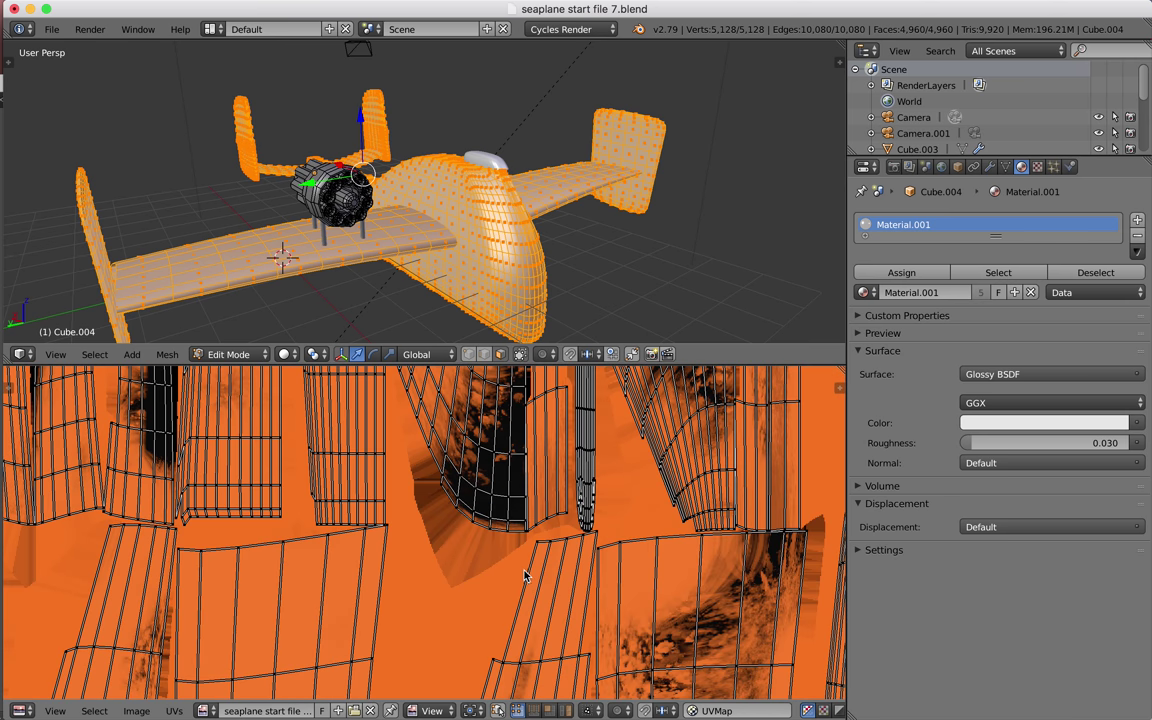
scroll(523, 578, "down", 1)
scroll(526, 578, "up", 7)
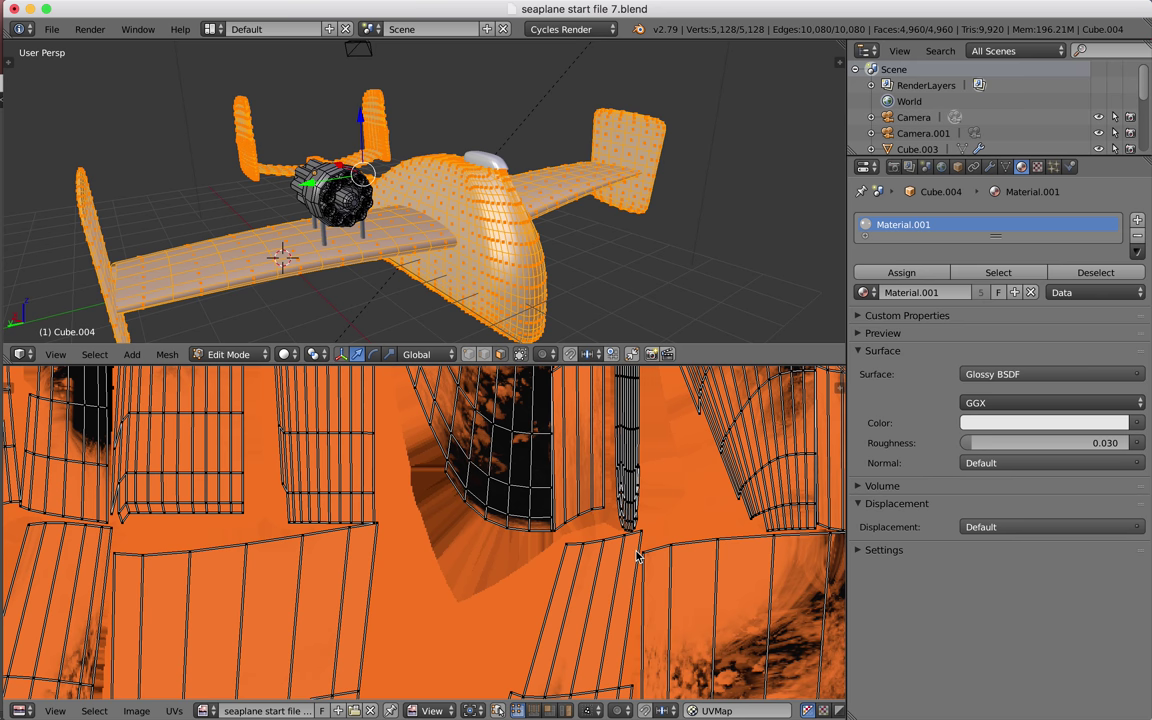
scroll(638, 550, "down", 8)
scroll(638, 552, "up", 3)
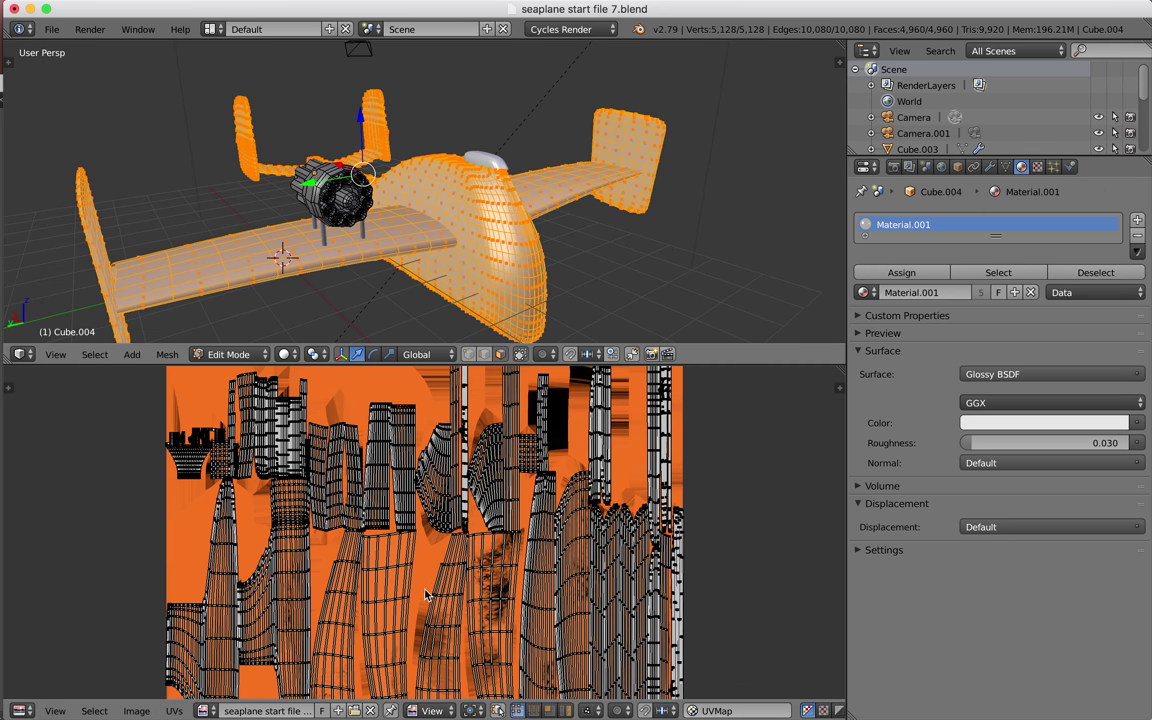
Step: Set the 3D view to Rendered shading, and enlarge the UV editor area and turn it into a Node Editor
left_click(287, 354)
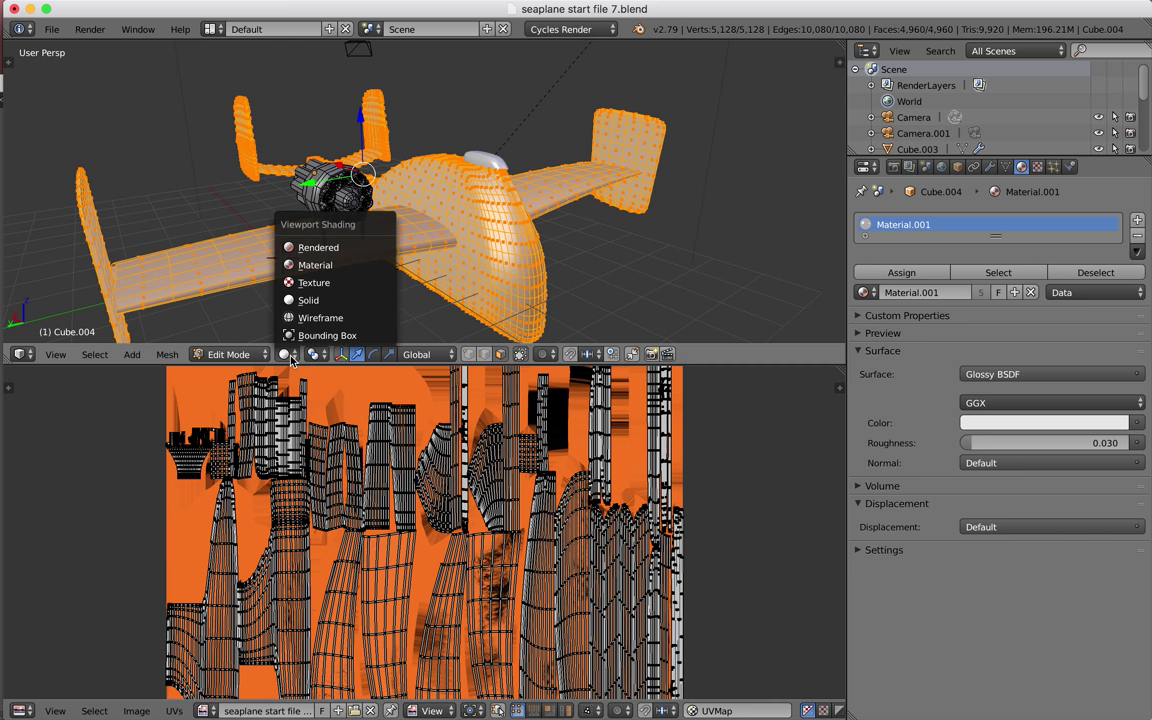
left_click(327, 250)
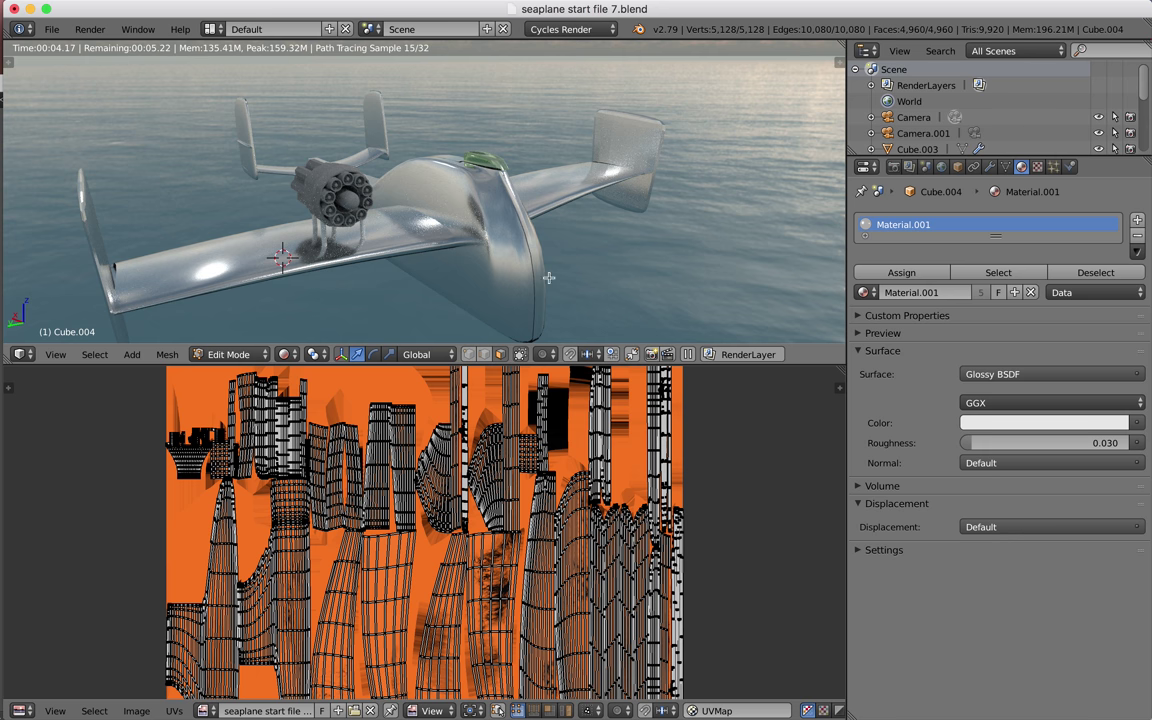
left_click_drag(743, 346, 745, 272)
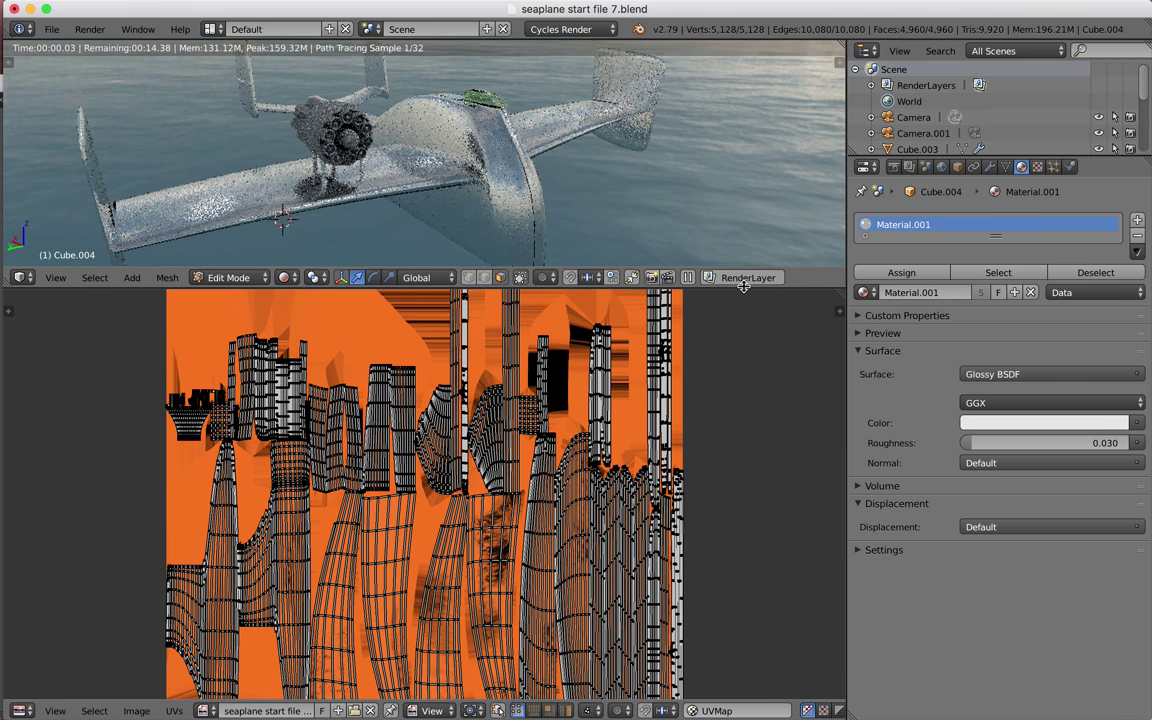
left_click(22, 711)
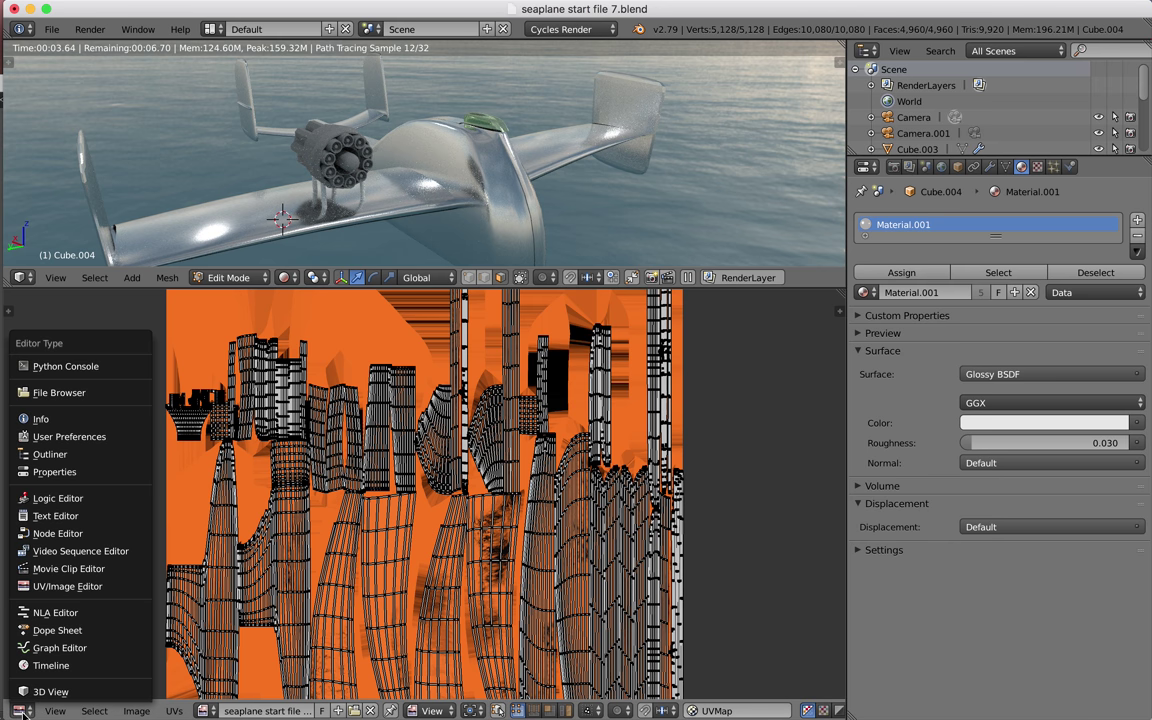
left_click(62, 536)
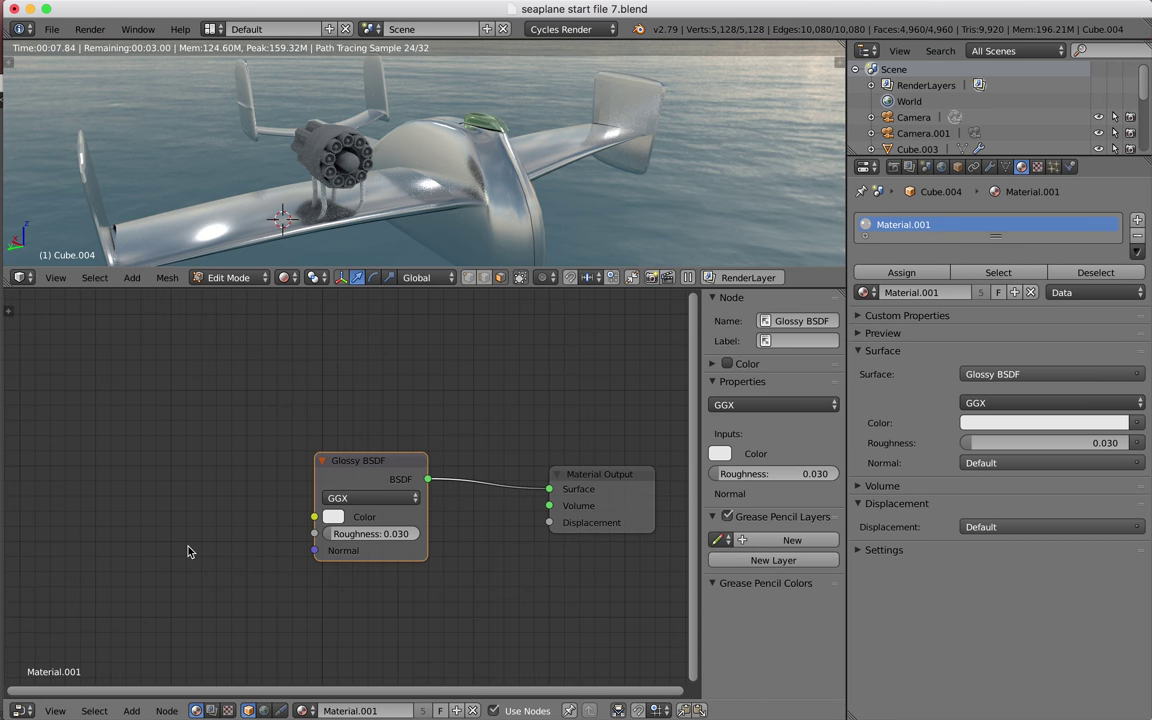
Step: Examine the world's environment texture nodes and the rendered sea background, and return to the seaplane's material nodes
left_click(263, 711)
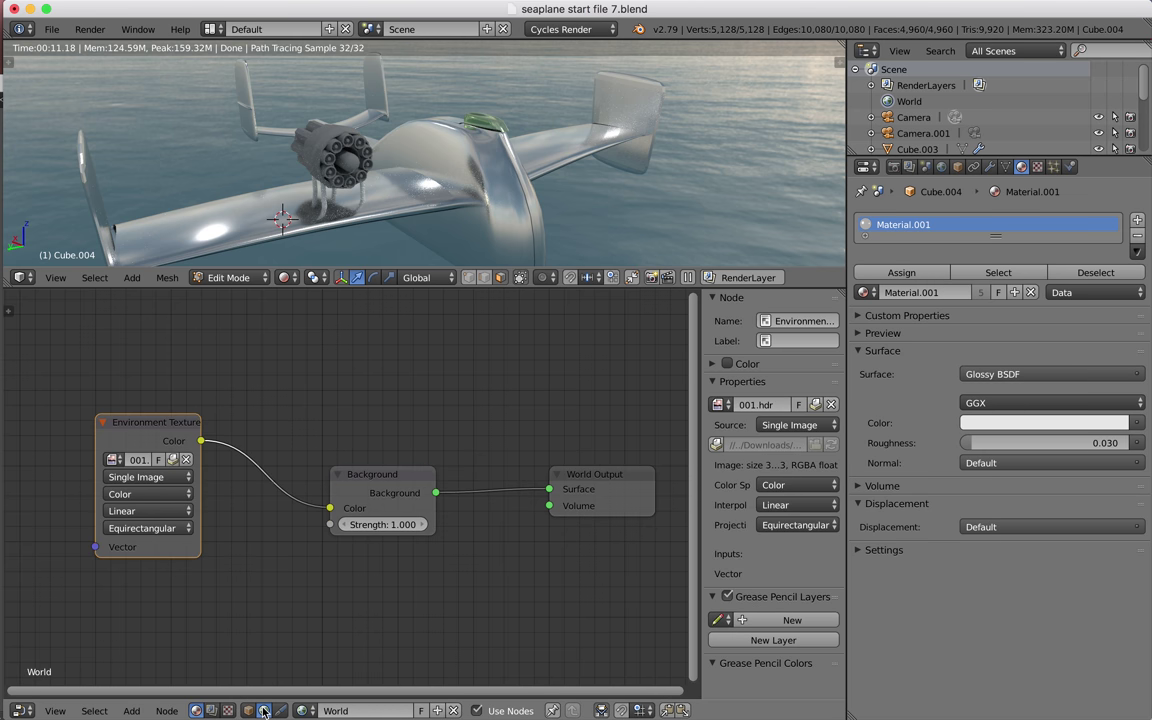
left_click_drag(136, 429, 173, 426)
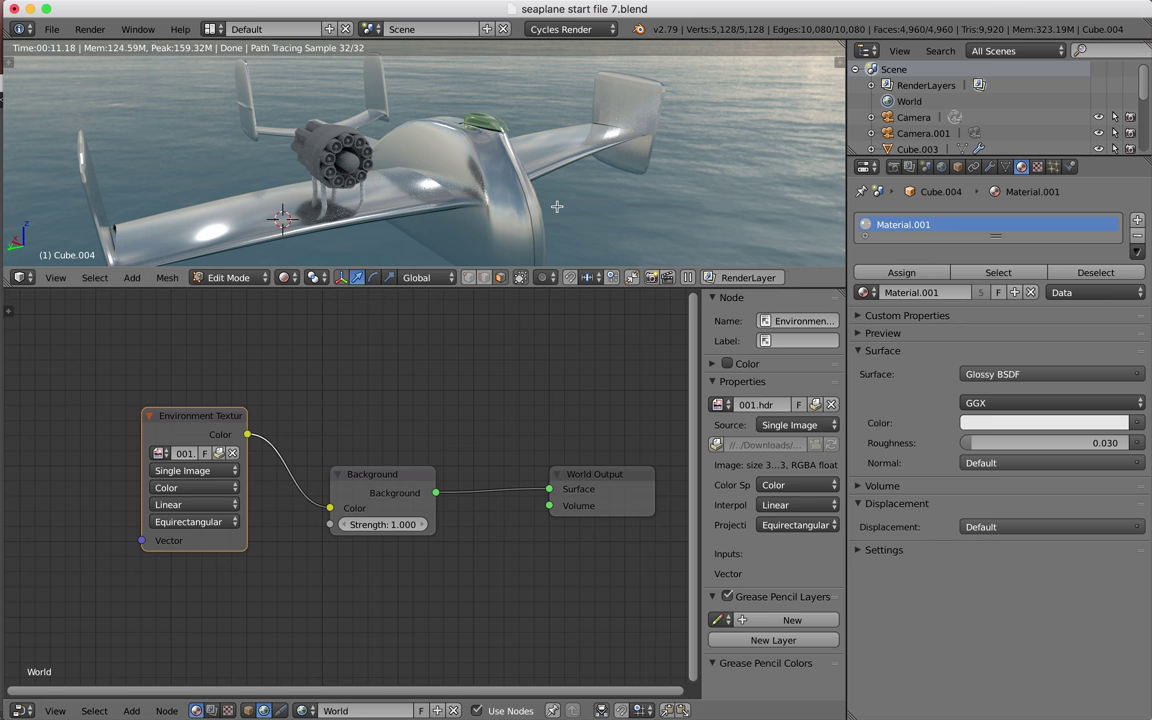
scroll(563, 198, "up", 2)
scroll(563, 198, "down", 5)
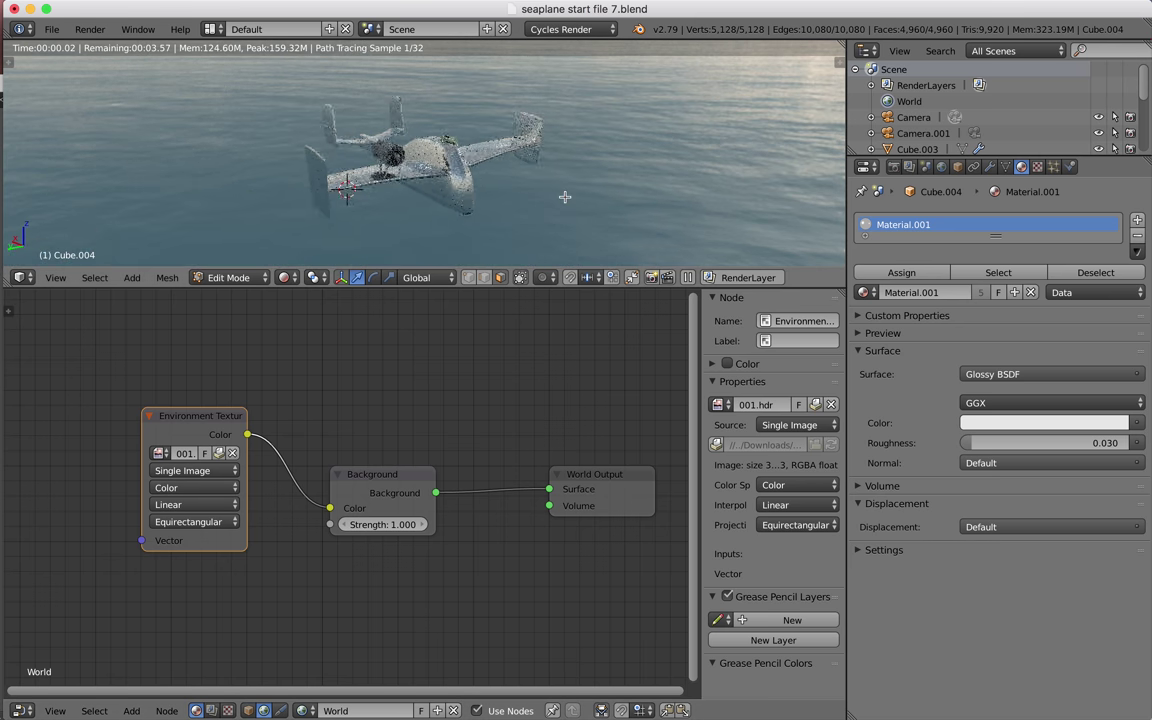
scroll(565, 197, "up", 2)
middle_click_drag(565, 197, 489, 199)
scroll(499, 543, "up", 1)
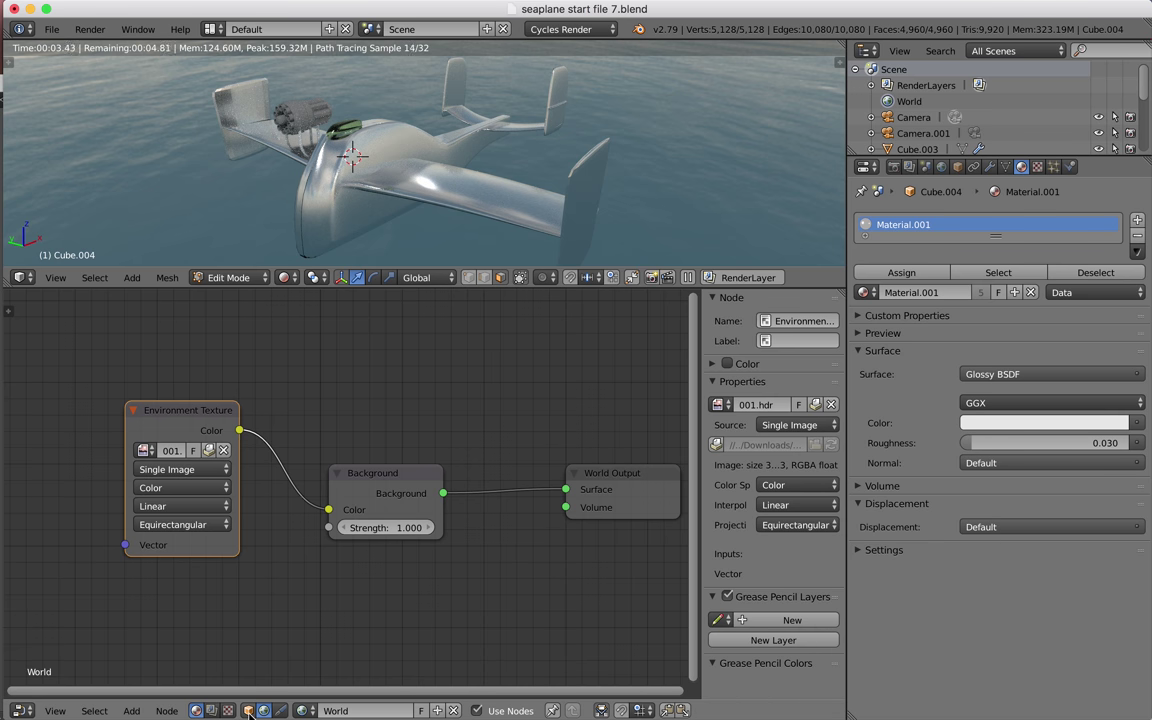
left_click(197, 710)
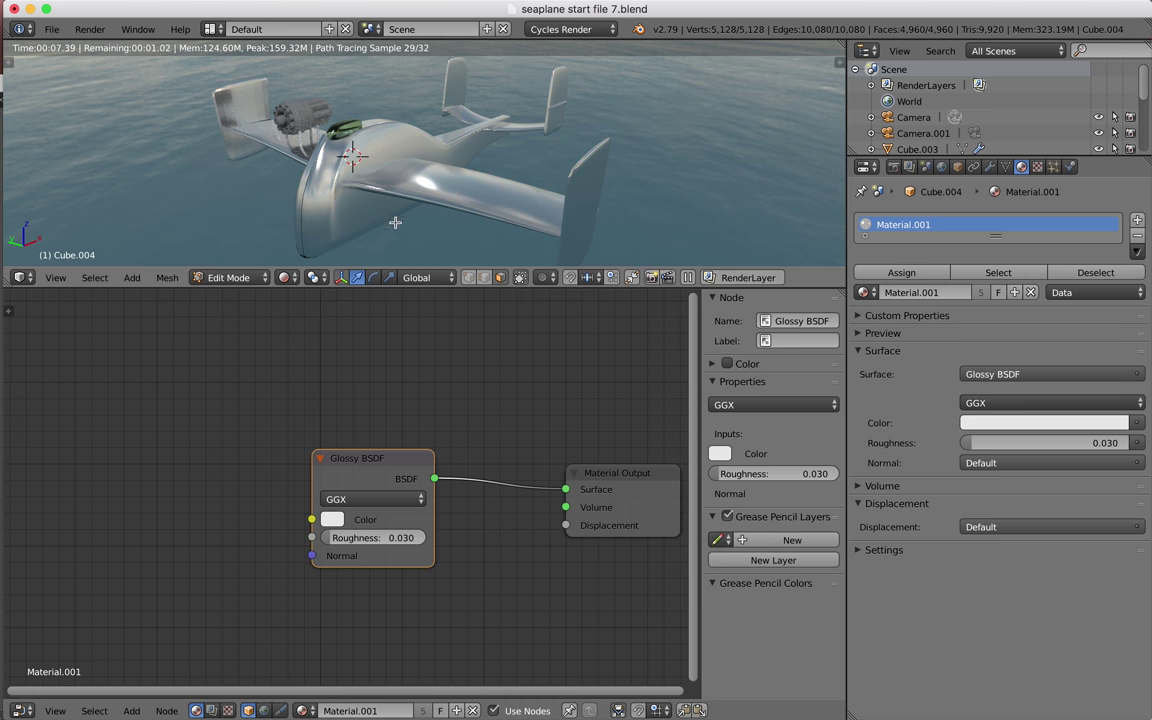
Step: Change the seaplane material's surface shader from Glossy BSDF to Principled BSDF and arrange it beside a closer Material Output node
left_click_drag(615, 478, 534, 462)
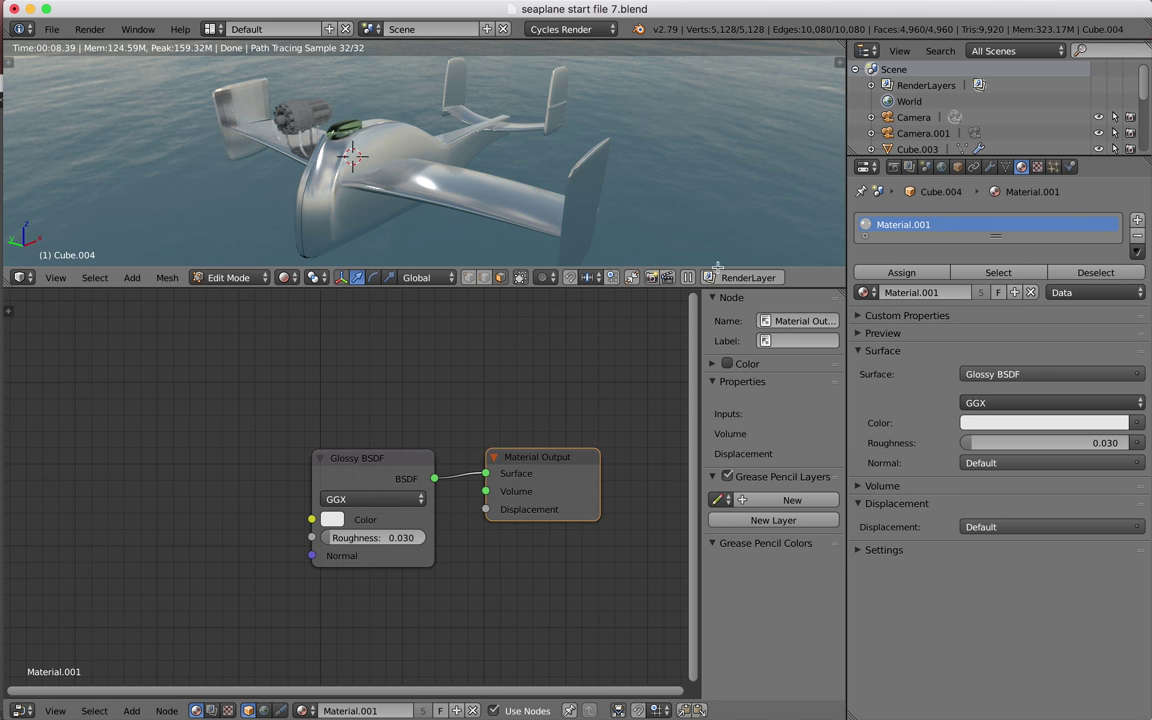
left_click(1018, 374)
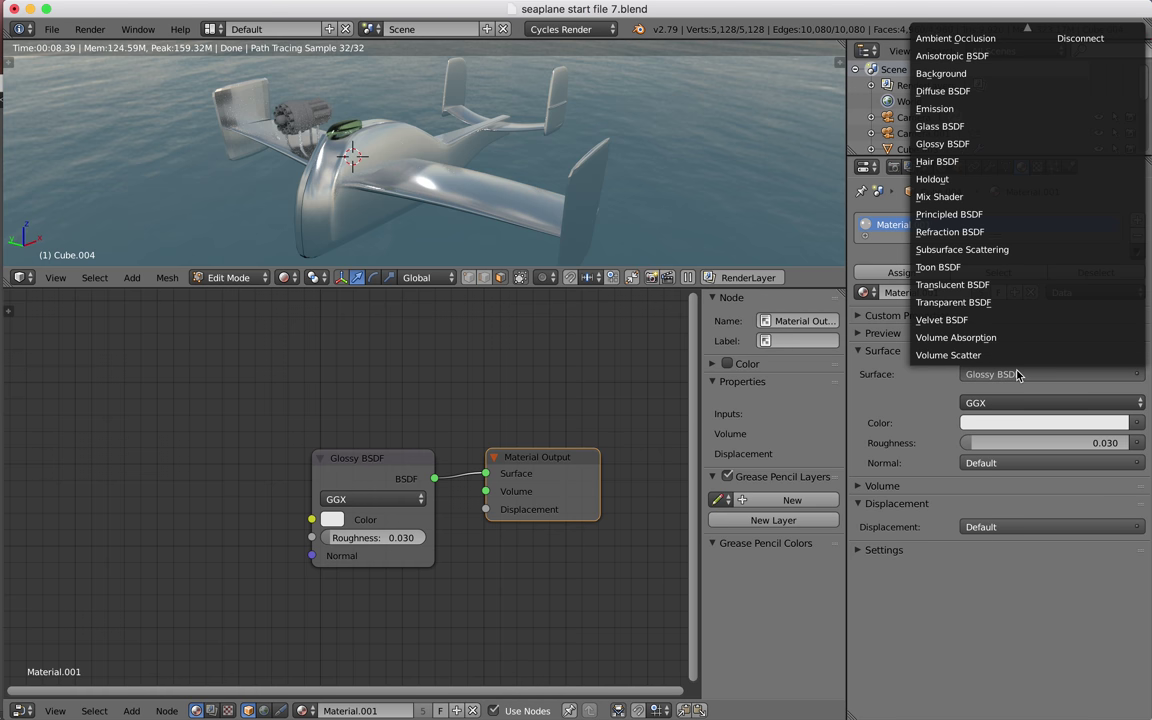
left_click(945, 216)
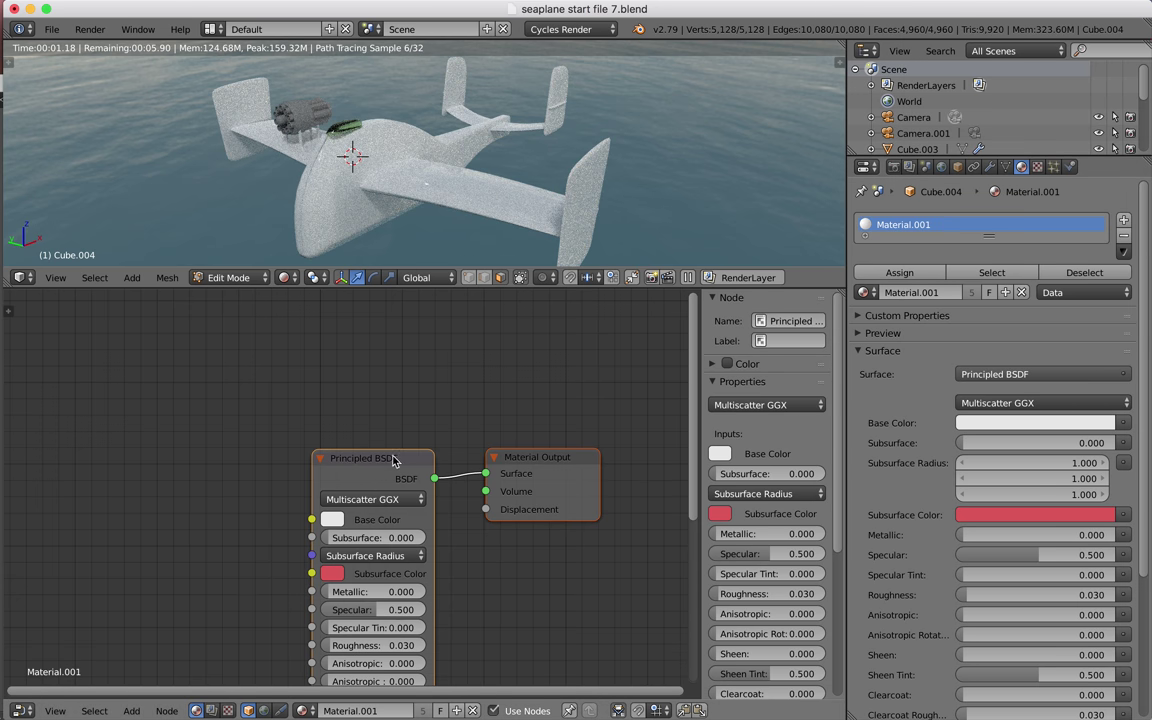
left_click_drag(357, 416, 338, 314)
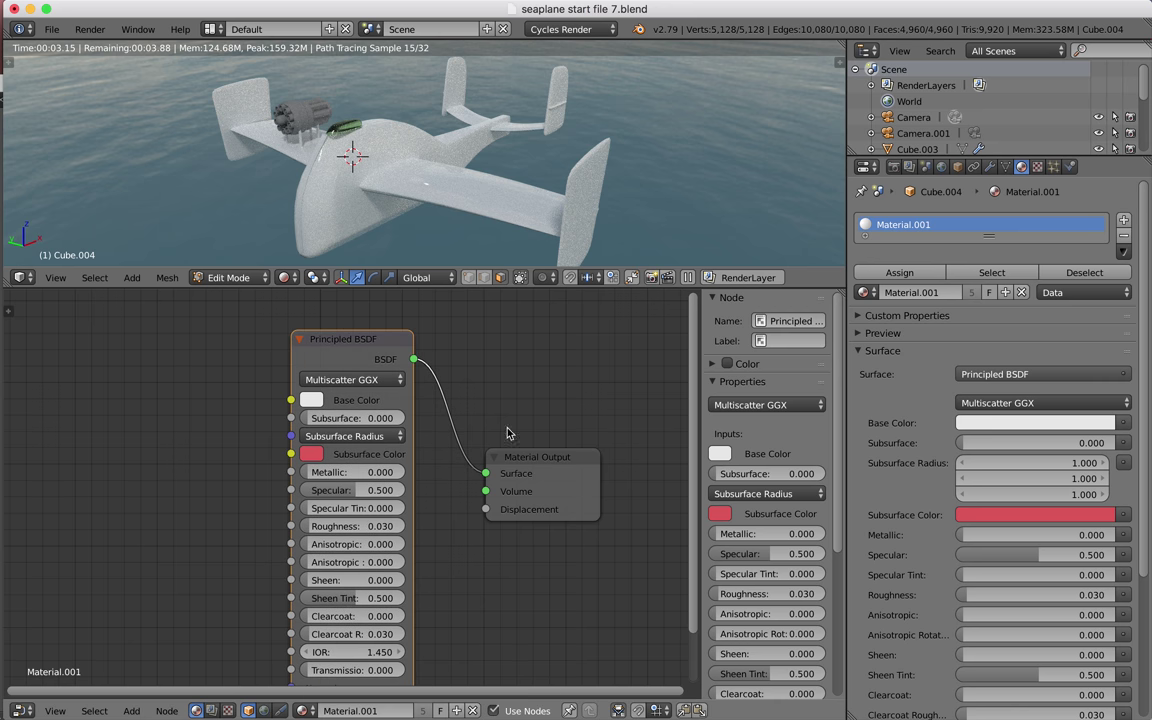
left_click_drag(528, 458, 532, 396)
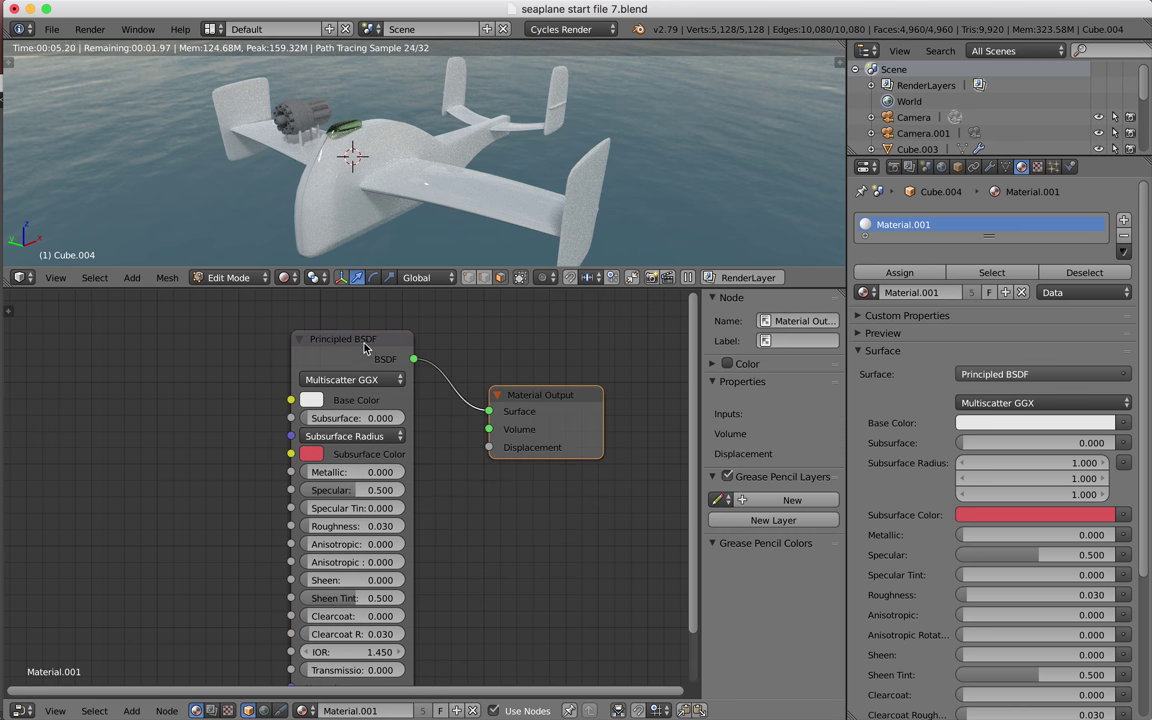
left_click_drag(369, 343, 384, 323)
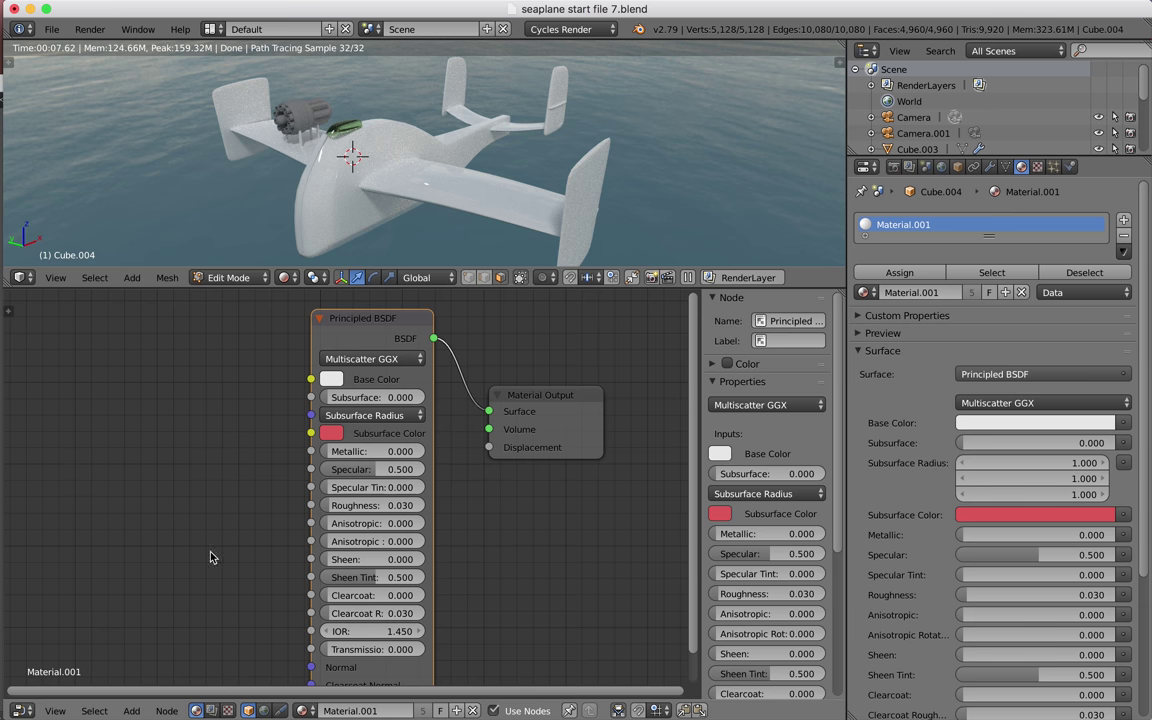
Step: Add an Image Texture node beside the Principled BSDF and connect its Color output to the Base Color input
left_click(131, 711)
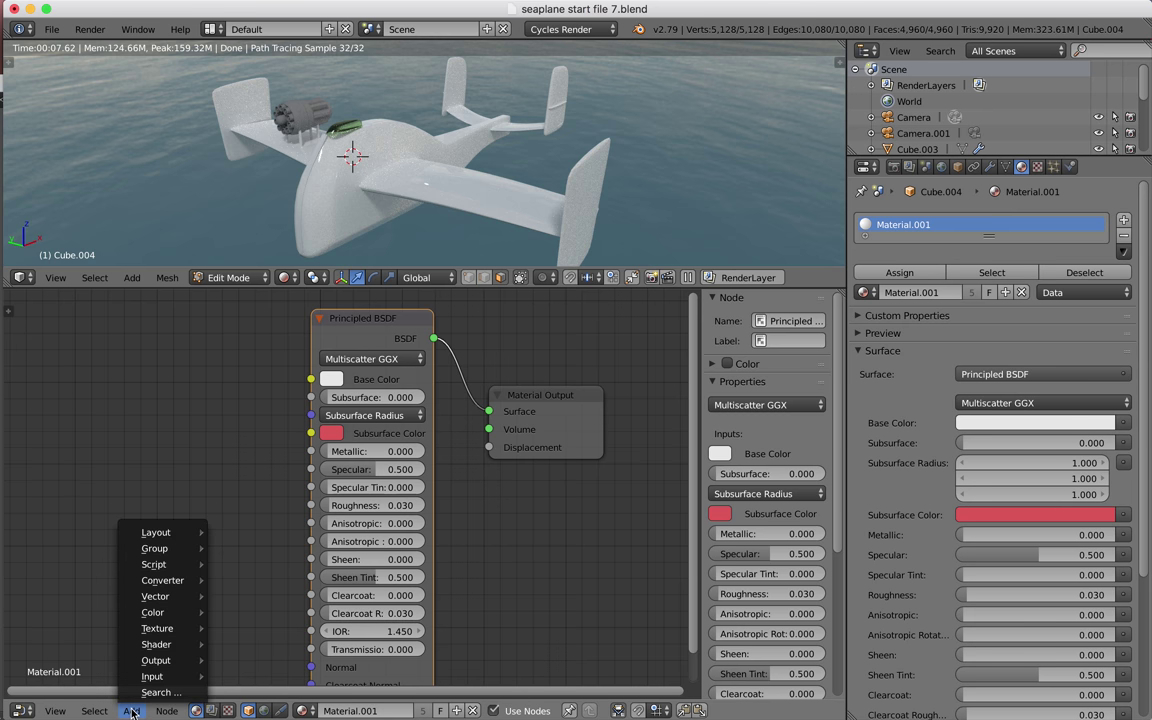
mouse_move(160, 628)
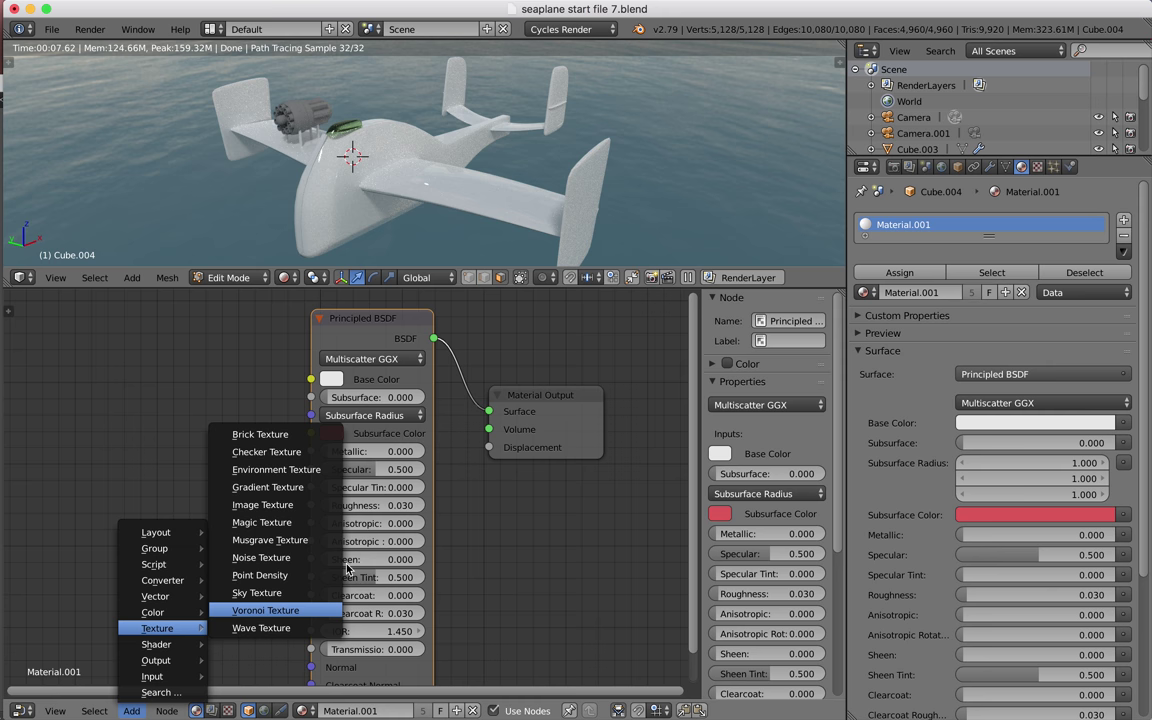
left_click(291, 505)
left_click(145, 460)
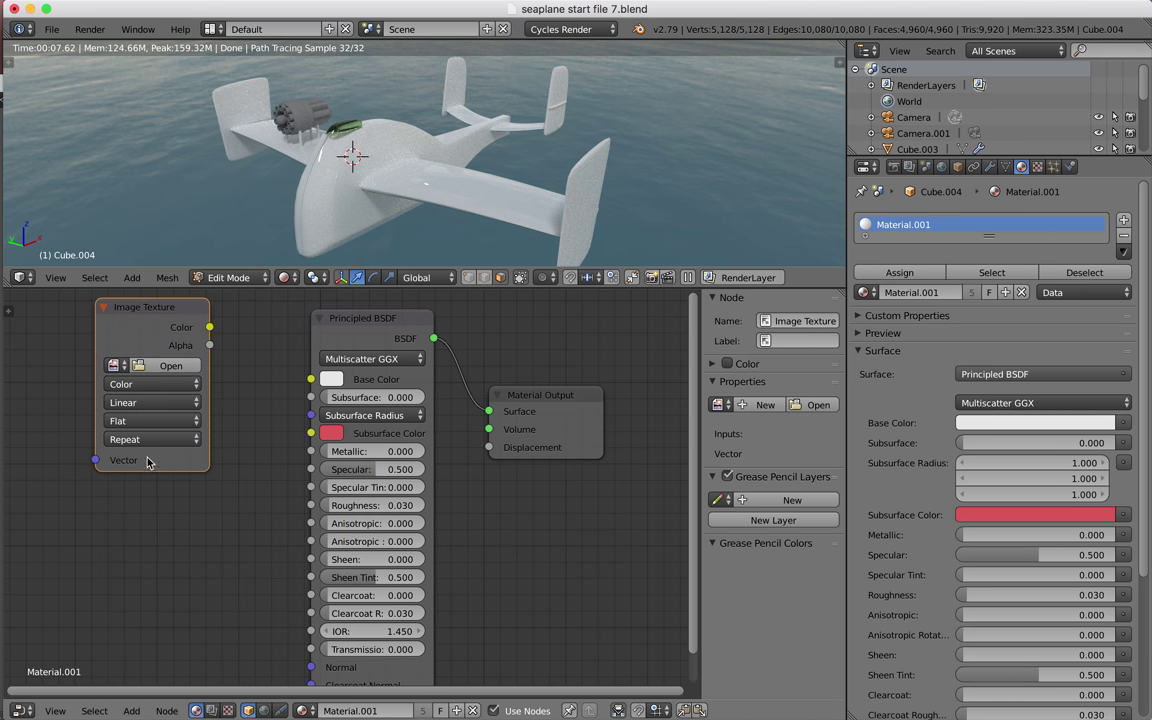
left_click_drag(209, 327, 311, 380)
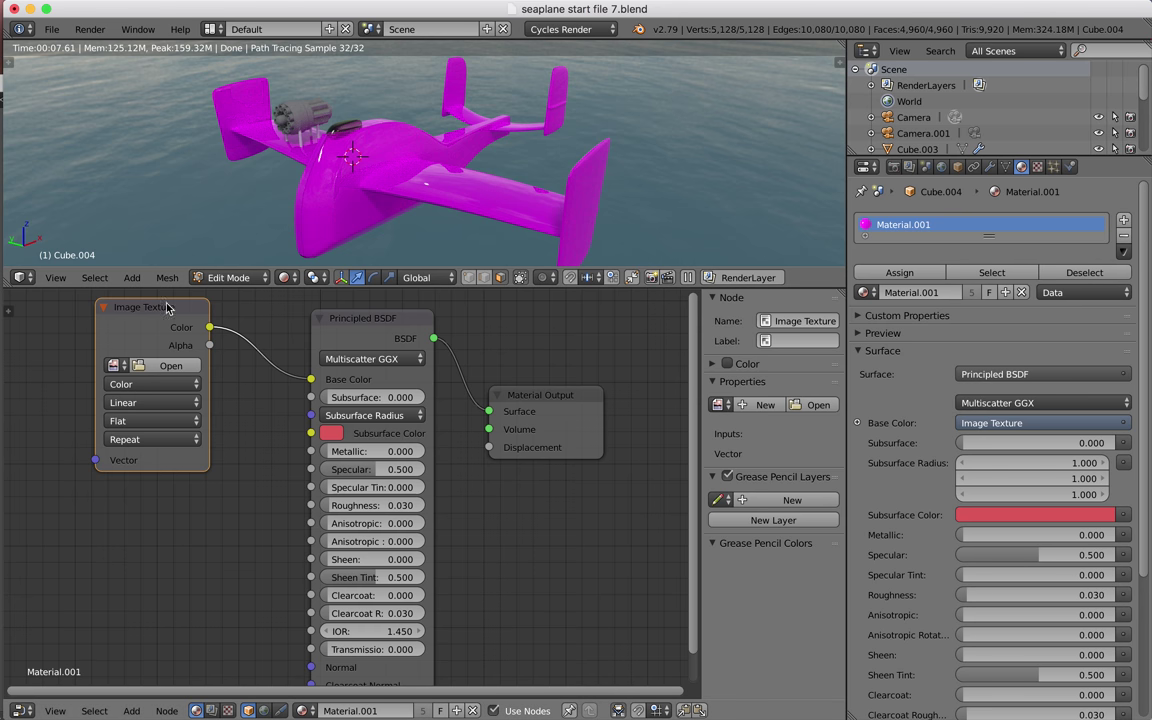
Step: Move the Image Texture node down slightly and assign it the already loaded seaplane start file 7_Material.001_Diffuse.png image
left_click_drag(146, 309, 146, 340)
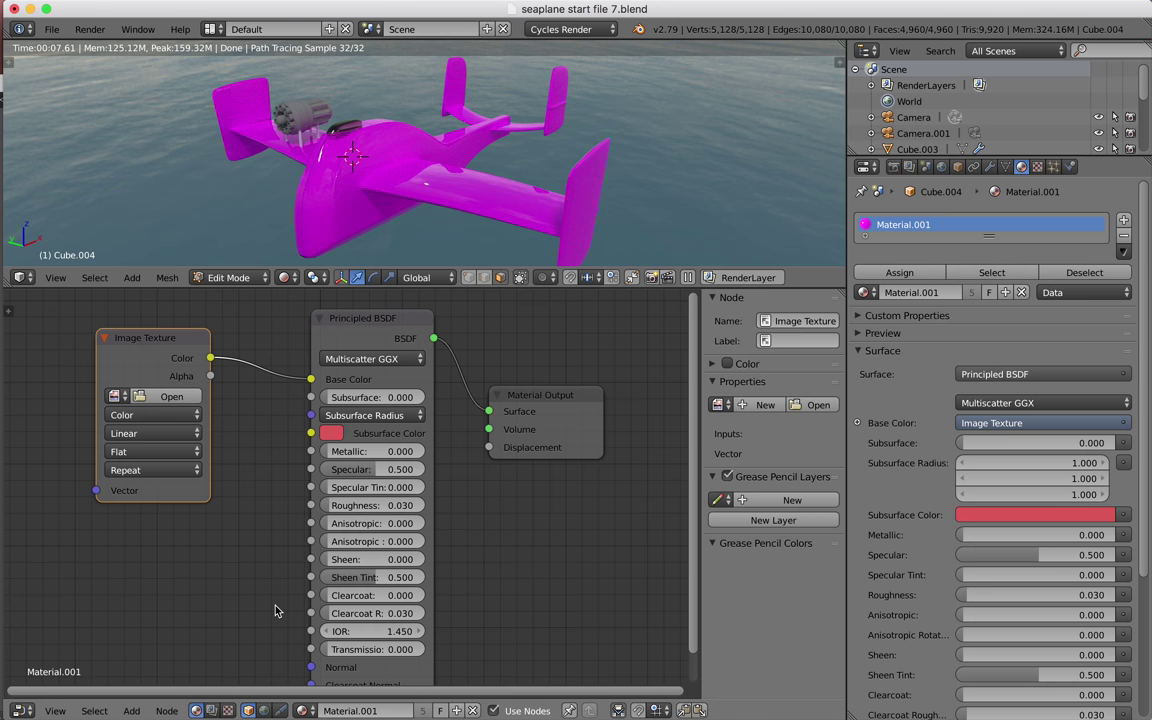
left_click(122, 397)
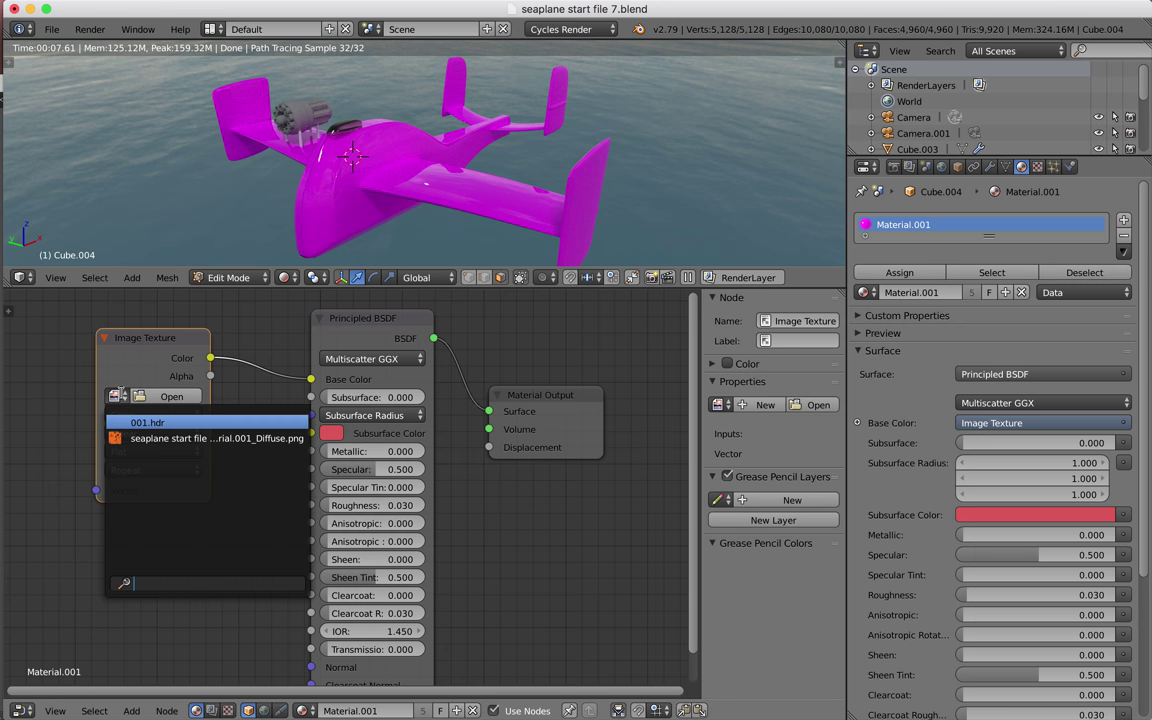
left_click(159, 440)
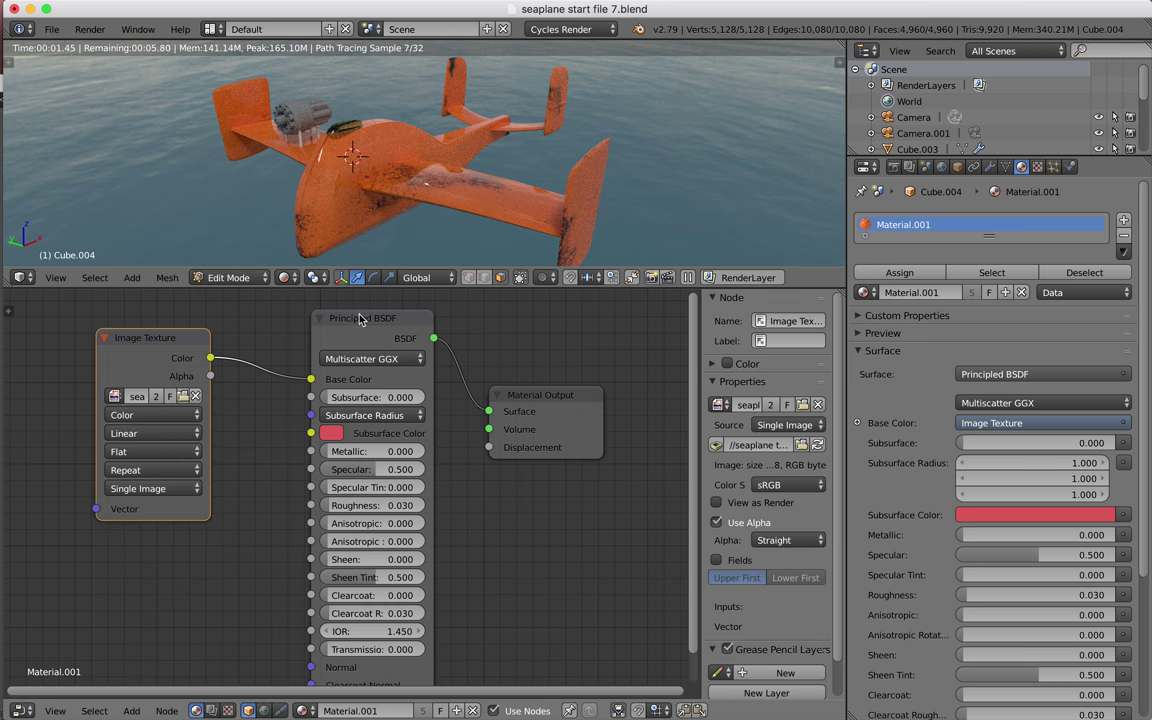
Step: Enlarge the 3D view and examine the rendered diffuse texture on the seaplane's fuselage, wings and tail from all sides
middle_click_drag(335, 228, 385, 256)
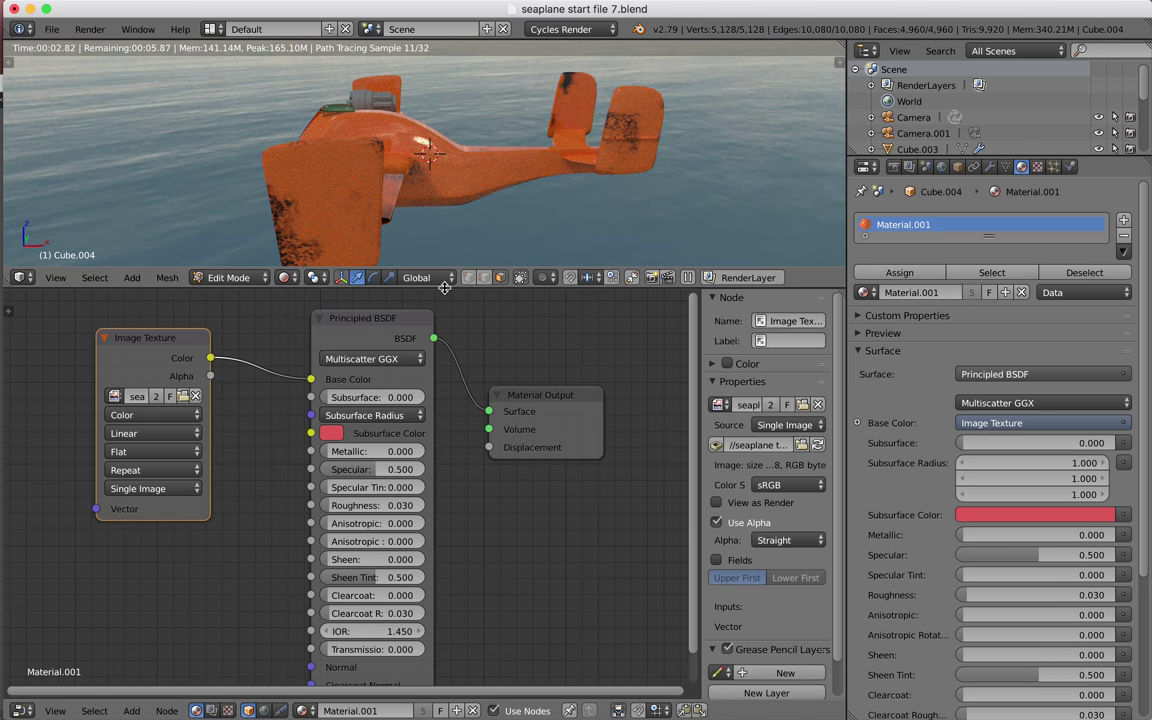
left_click_drag(444, 288, 444, 460)
middle_click_drag(430, 330, 452, 309)
scroll(408, 348, "up", 5)
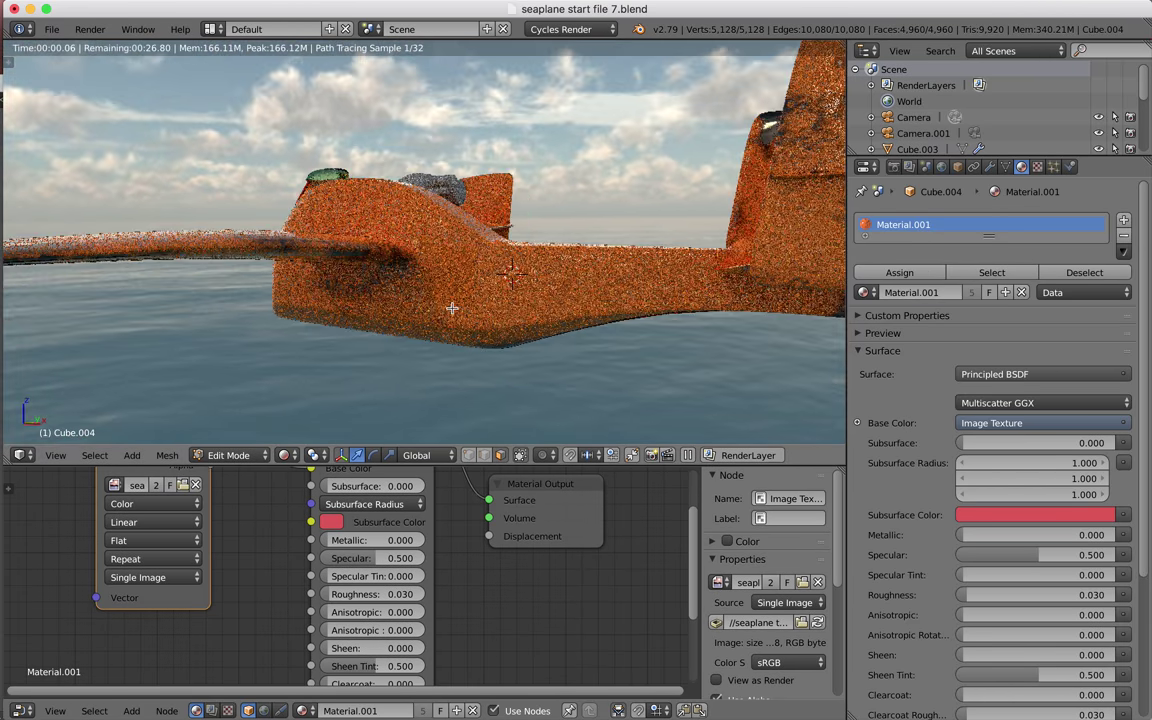
middle_click_drag(375, 288, 427, 286)
scroll(383, 210, "up", 4)
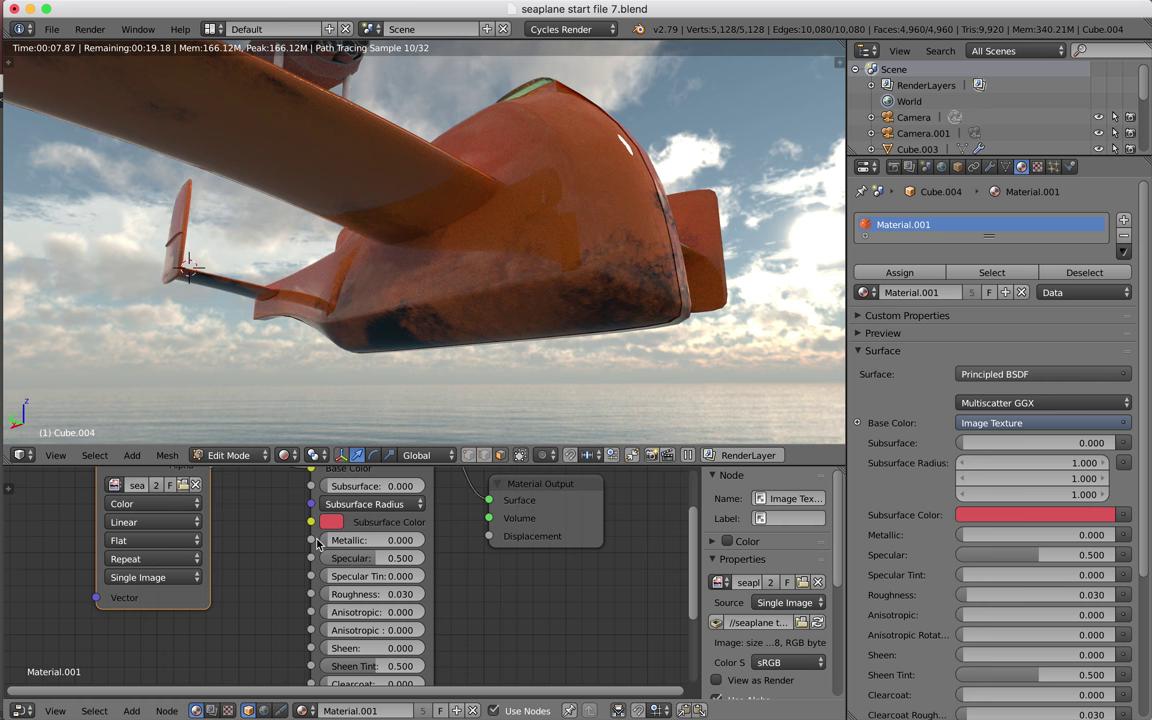
middle_click_drag(441, 293, 362, 303)
scroll(362, 303, "up", 6)
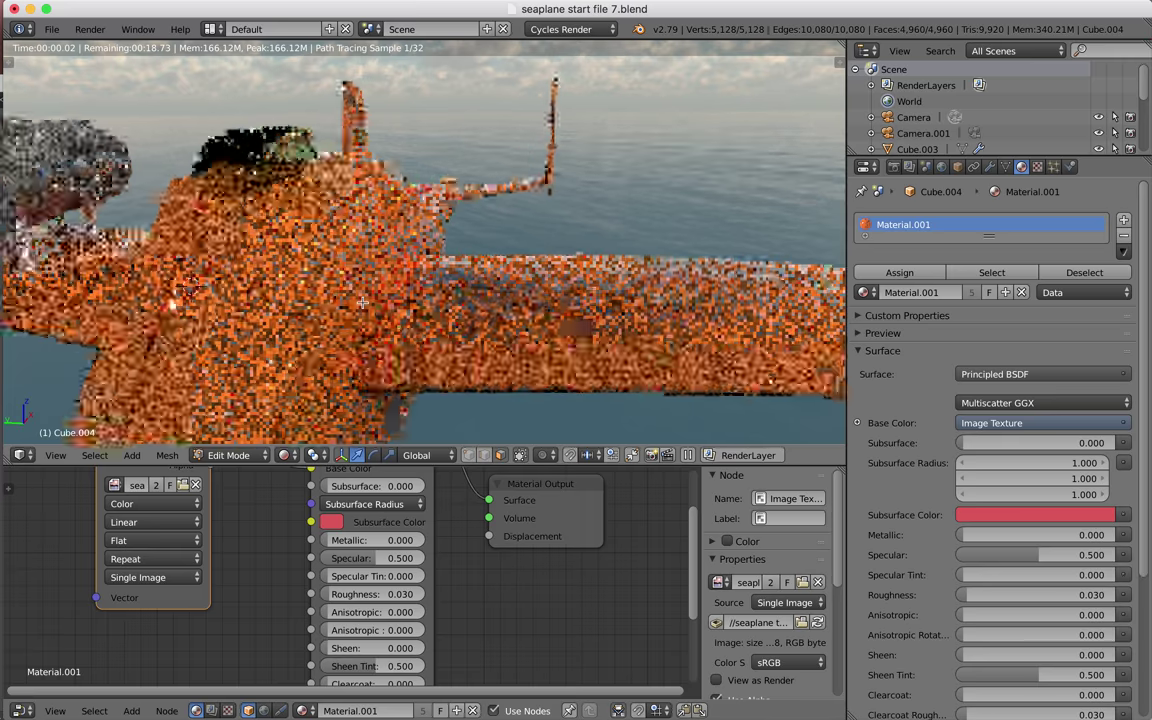
middle_click_drag(362, 303, 295, 295)
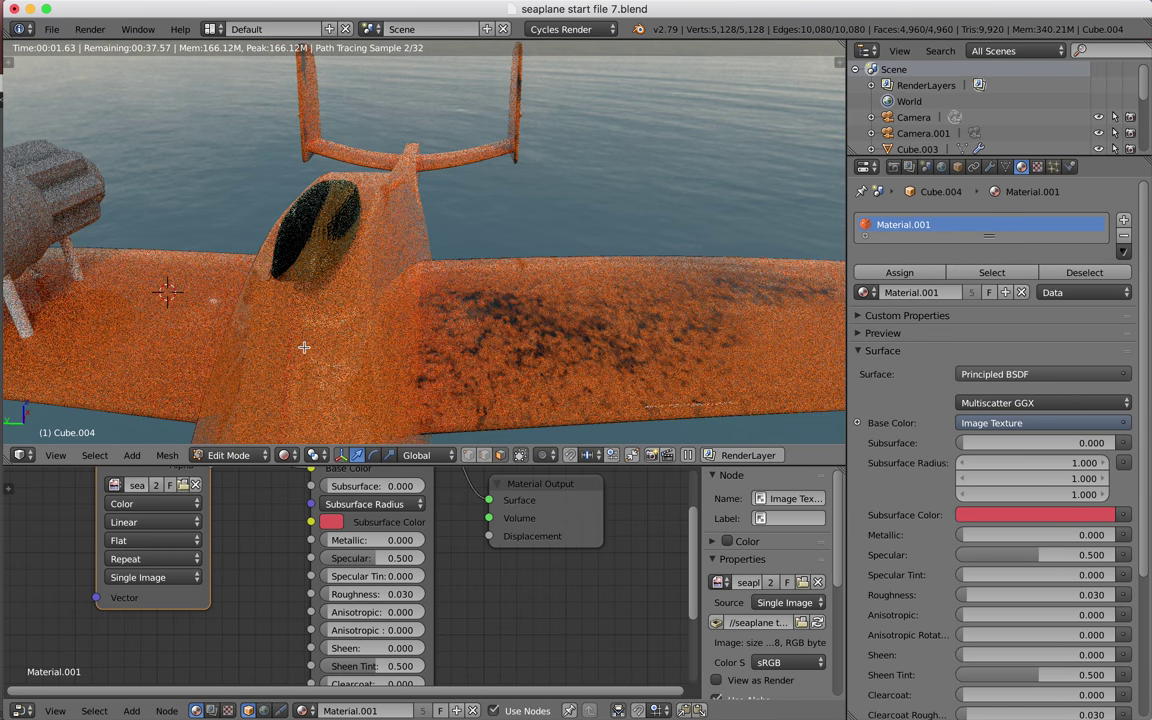
middle_click_drag(314, 343, 417, 226)
scroll(417, 226, "down", 5)
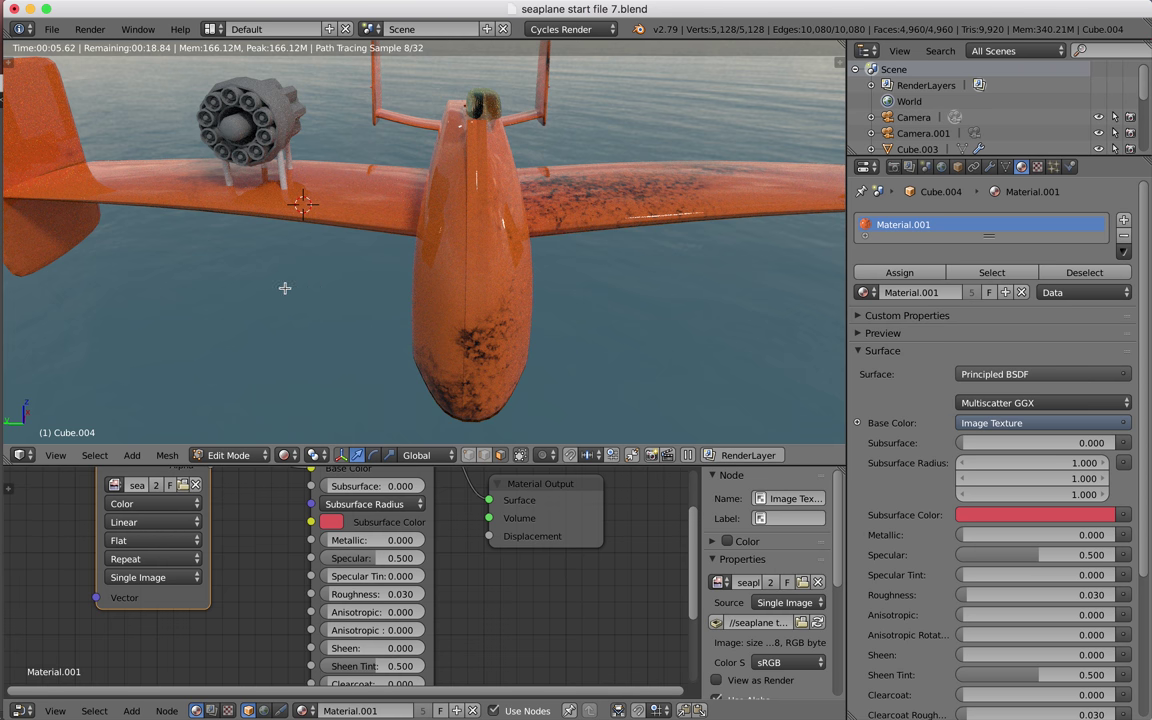
middle_click_drag(240, 264, 330, 303)
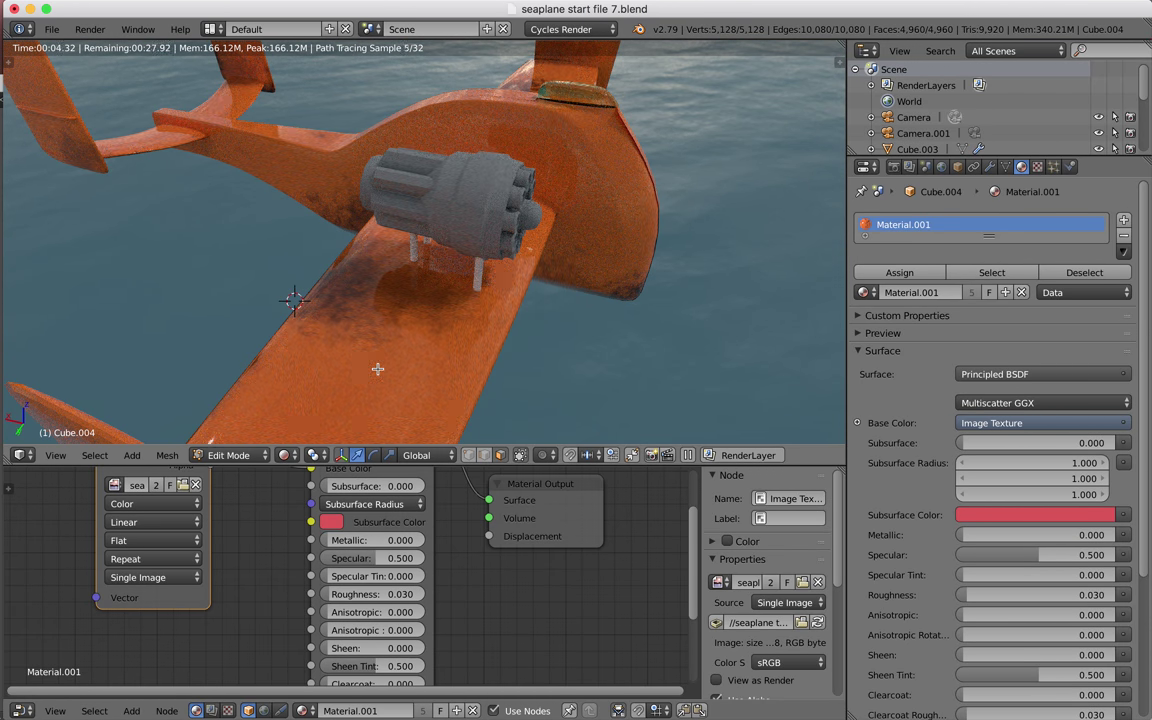
middle_click_drag(340, 332, 254, 312)
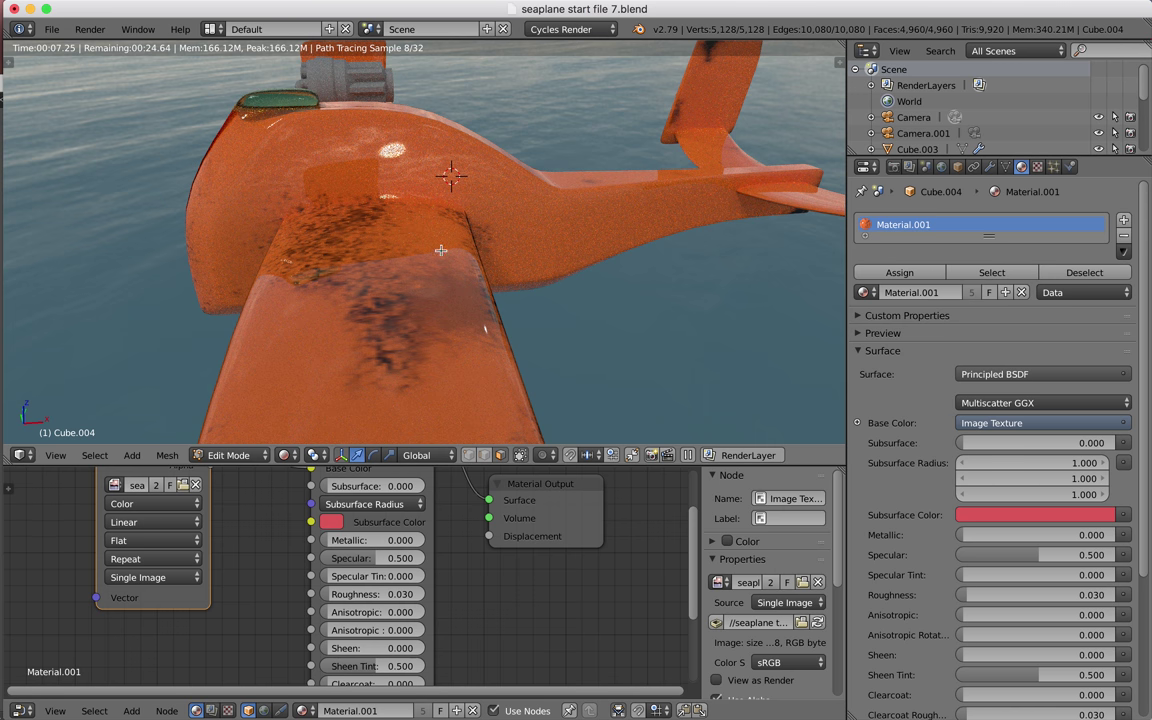
middle_click_drag(461, 270, 355, 317)
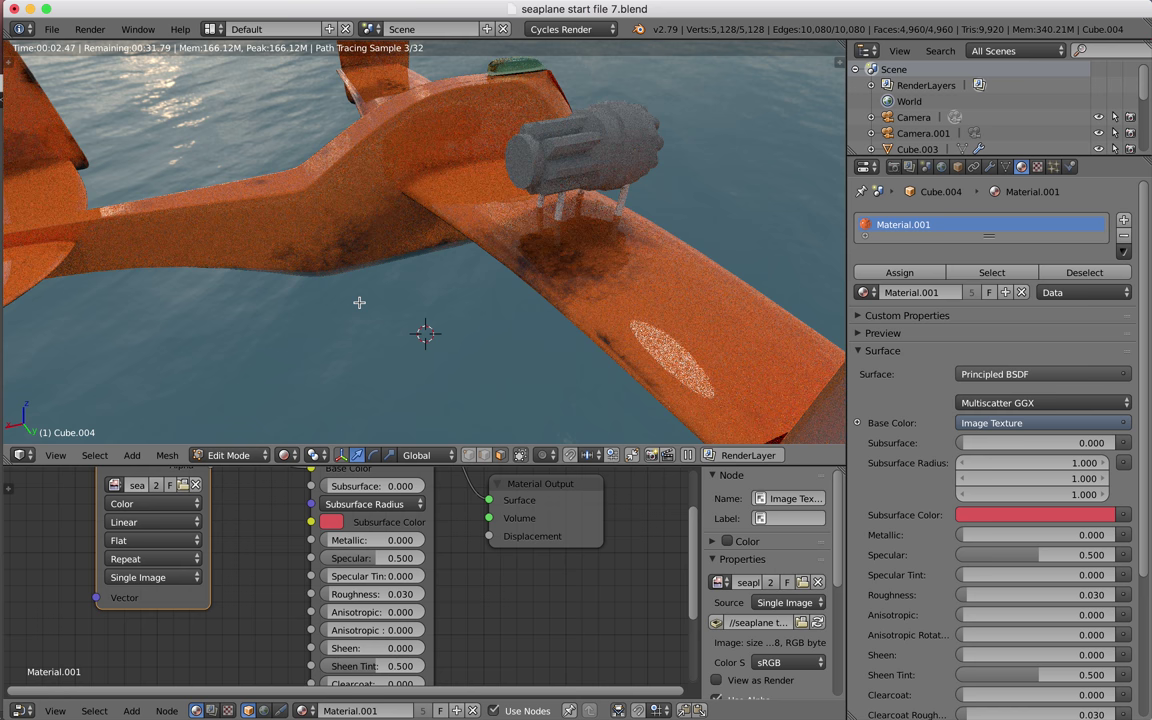
middle_click_drag(359, 302, 313, 282)
scroll(313, 282, "down", 6)
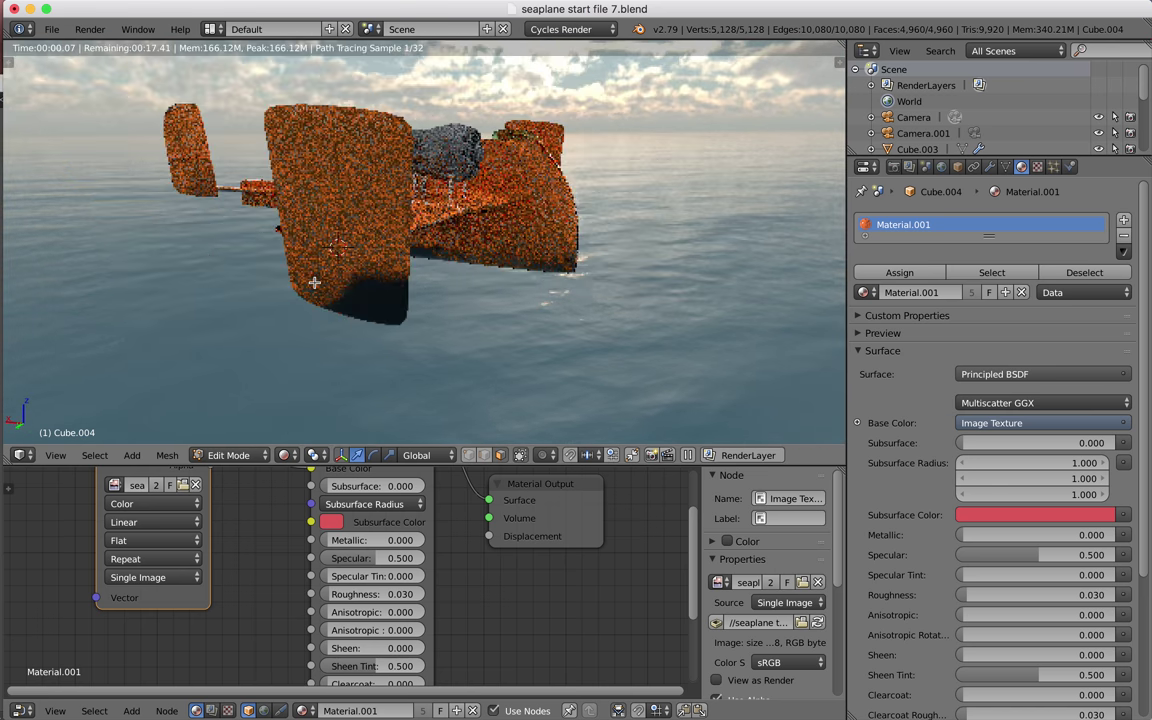
middle_click_drag(314, 283, 457, 296)
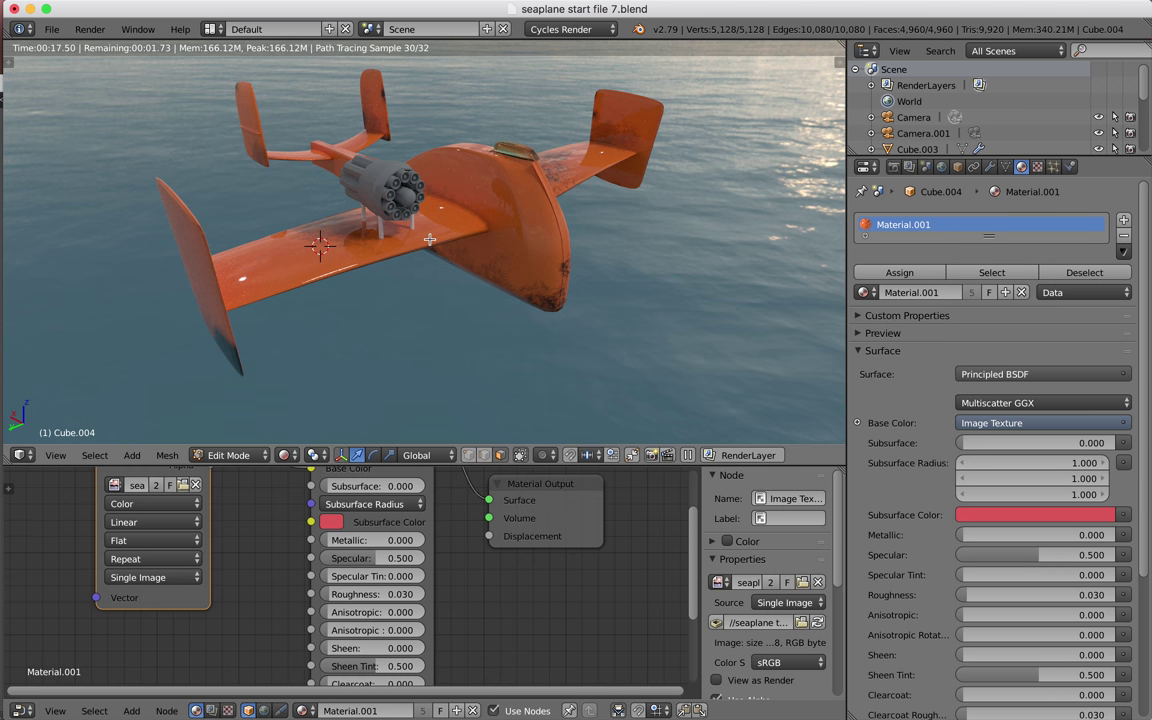
scroll(383, 268, "down", 3)
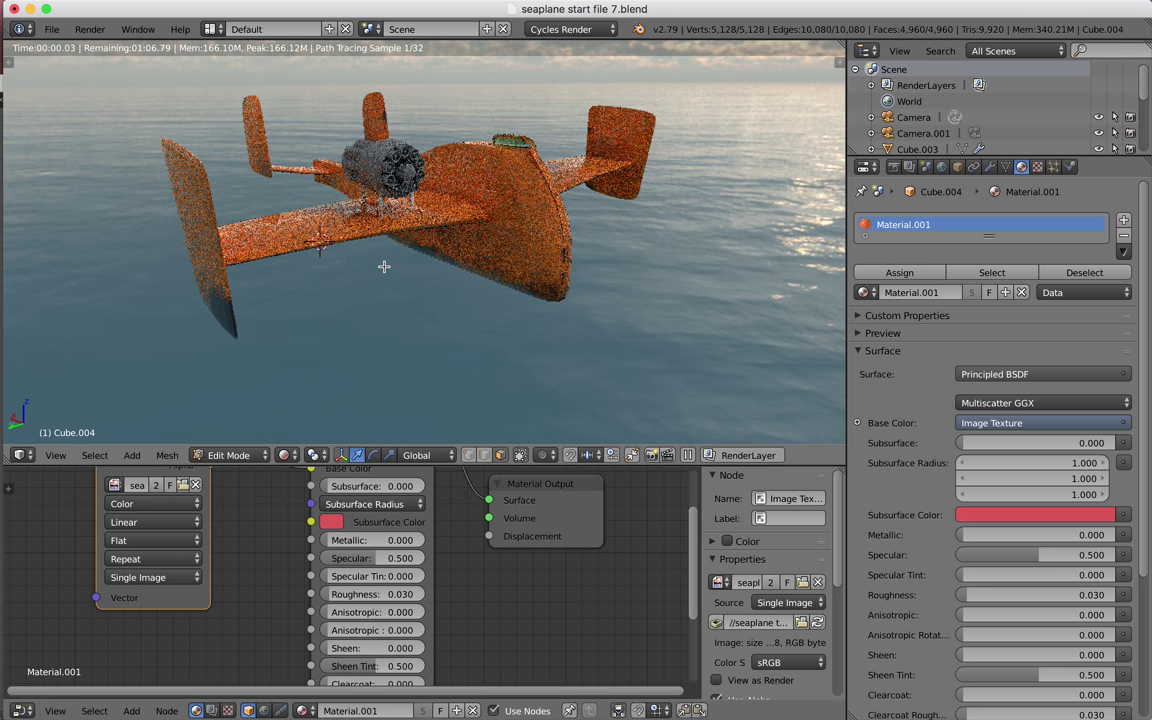